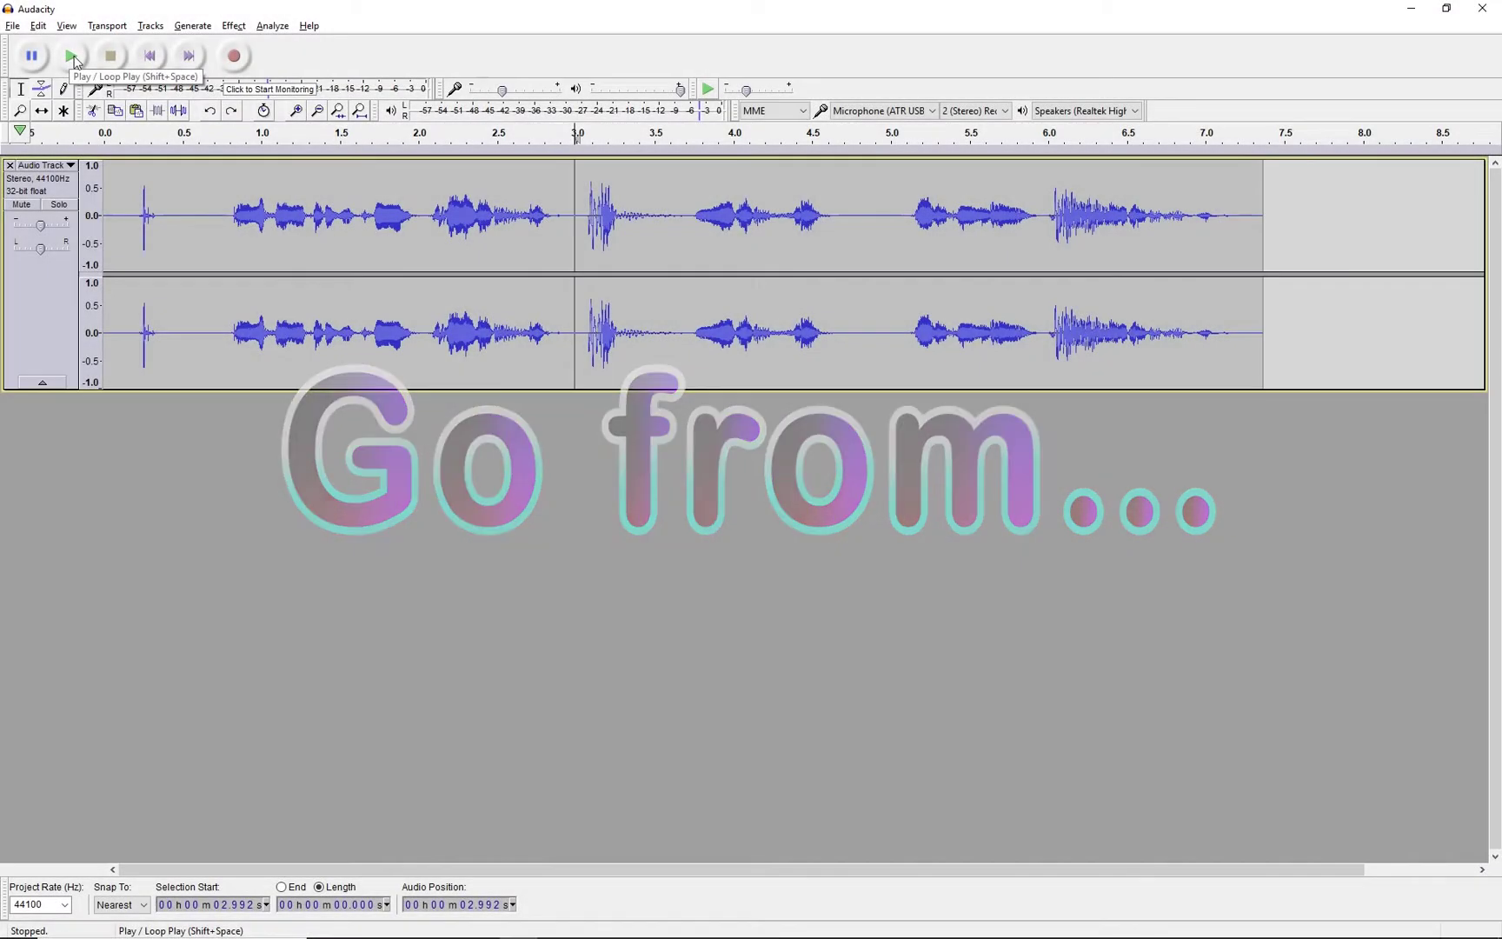
Audition the plosives from 3.0 s, then select the burst from 3.0 to 3.65 s
left_click(72, 57)
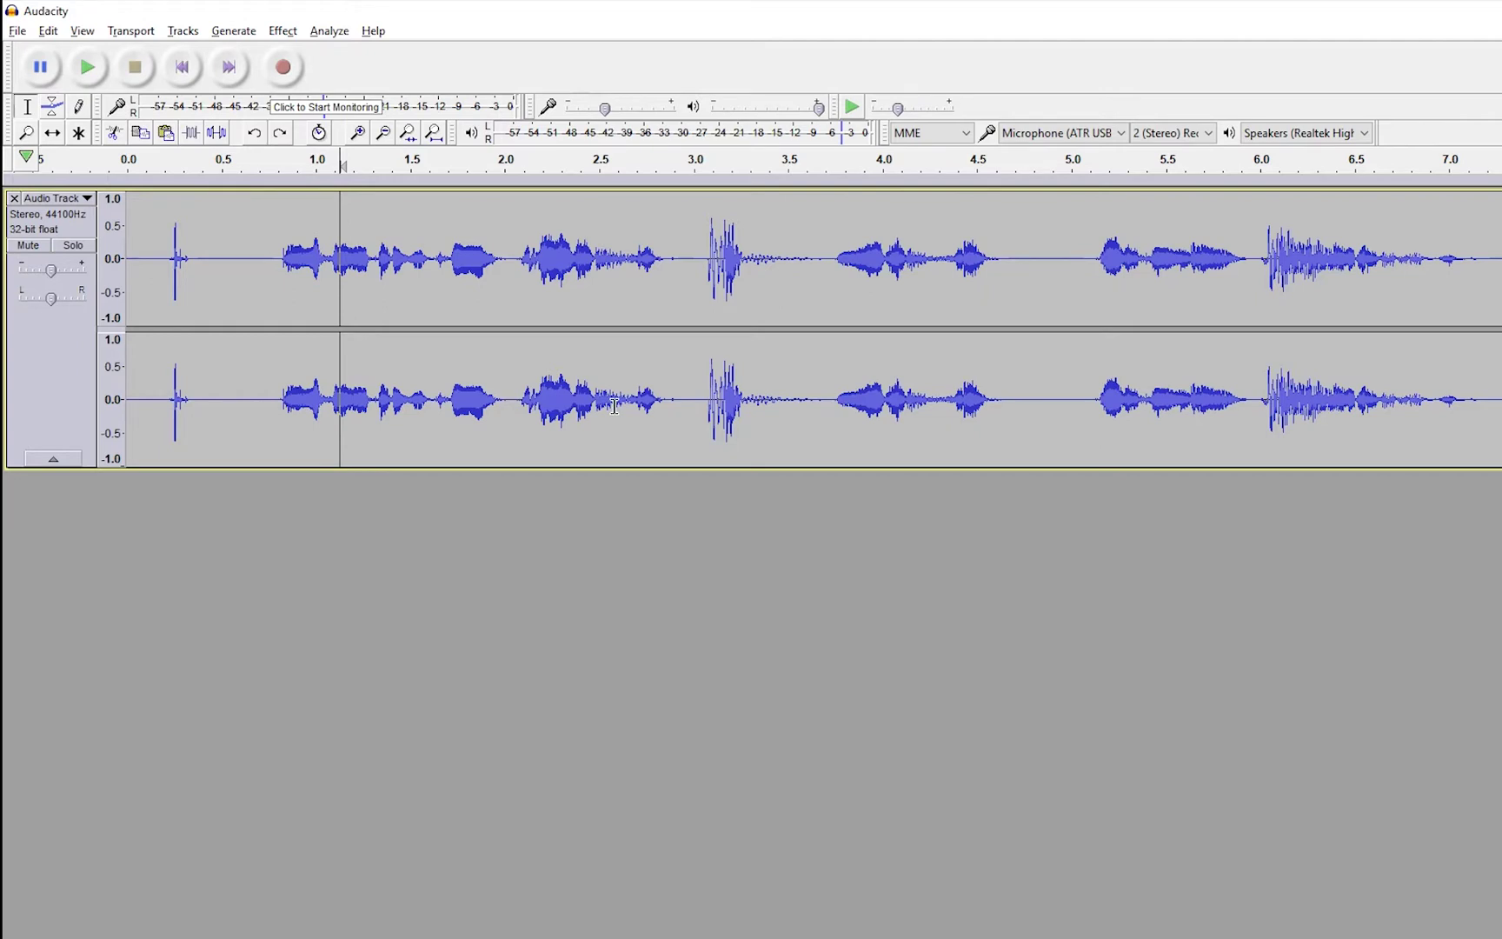
left_click(692, 244)
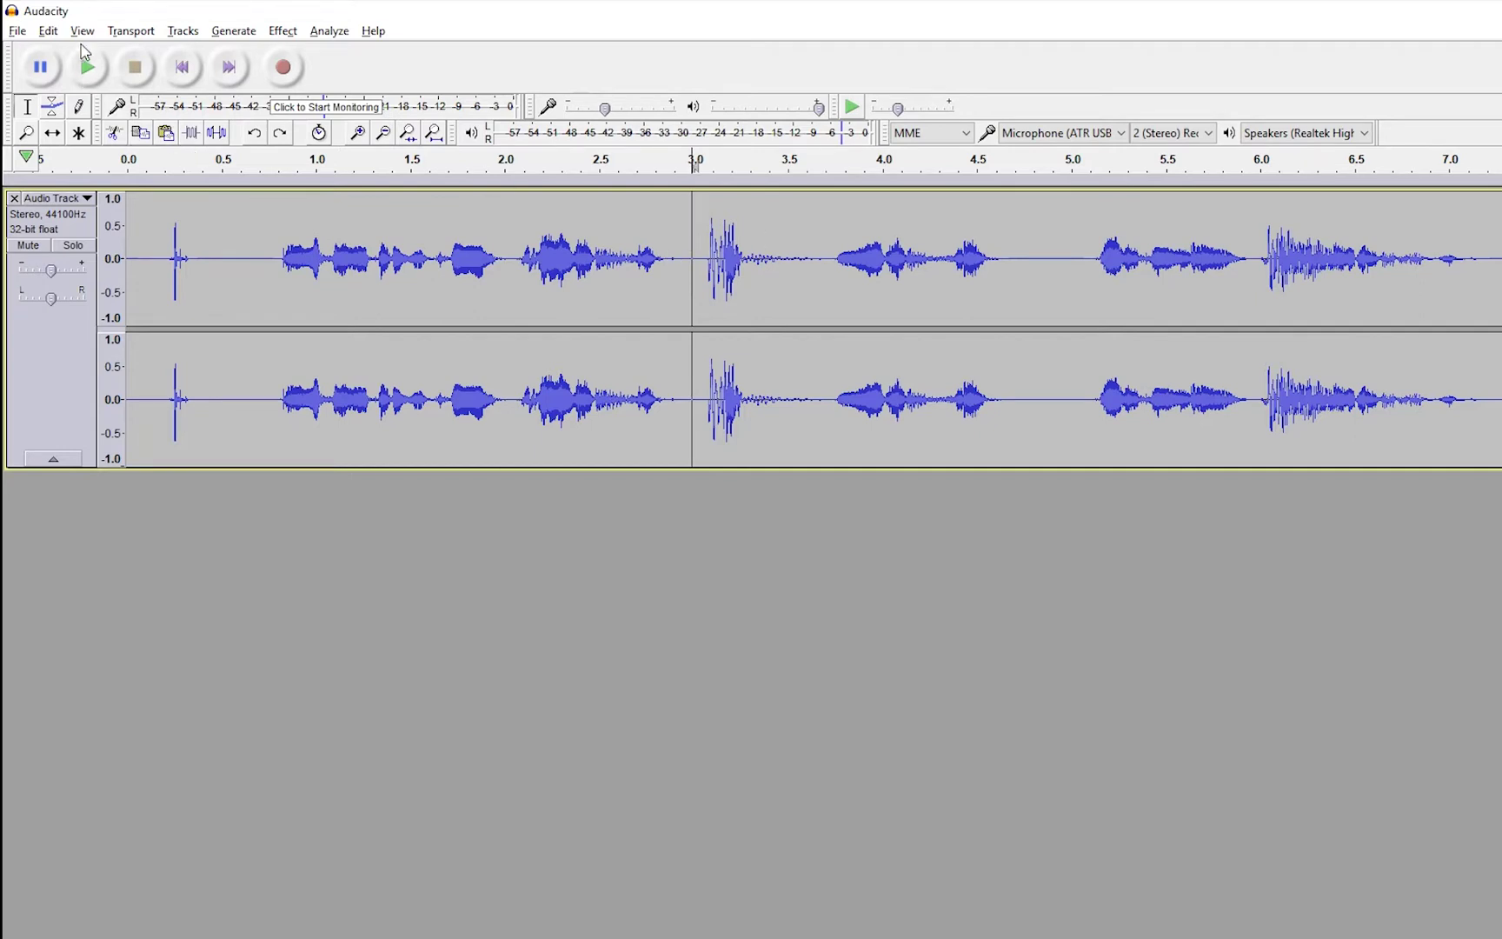
left_click(88, 69)
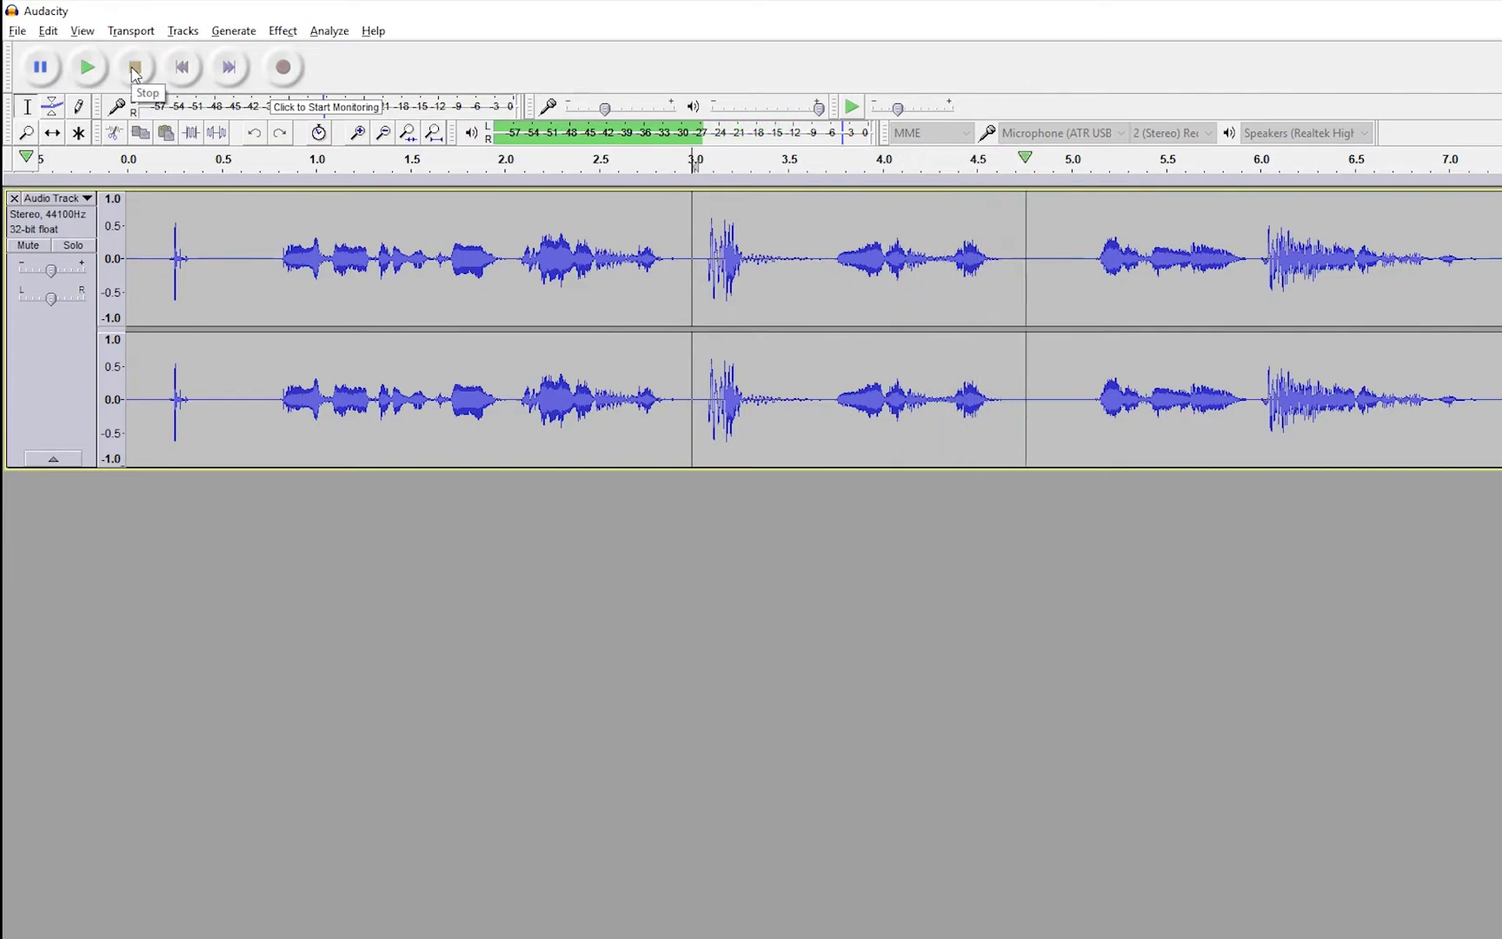
left_click(134, 69)
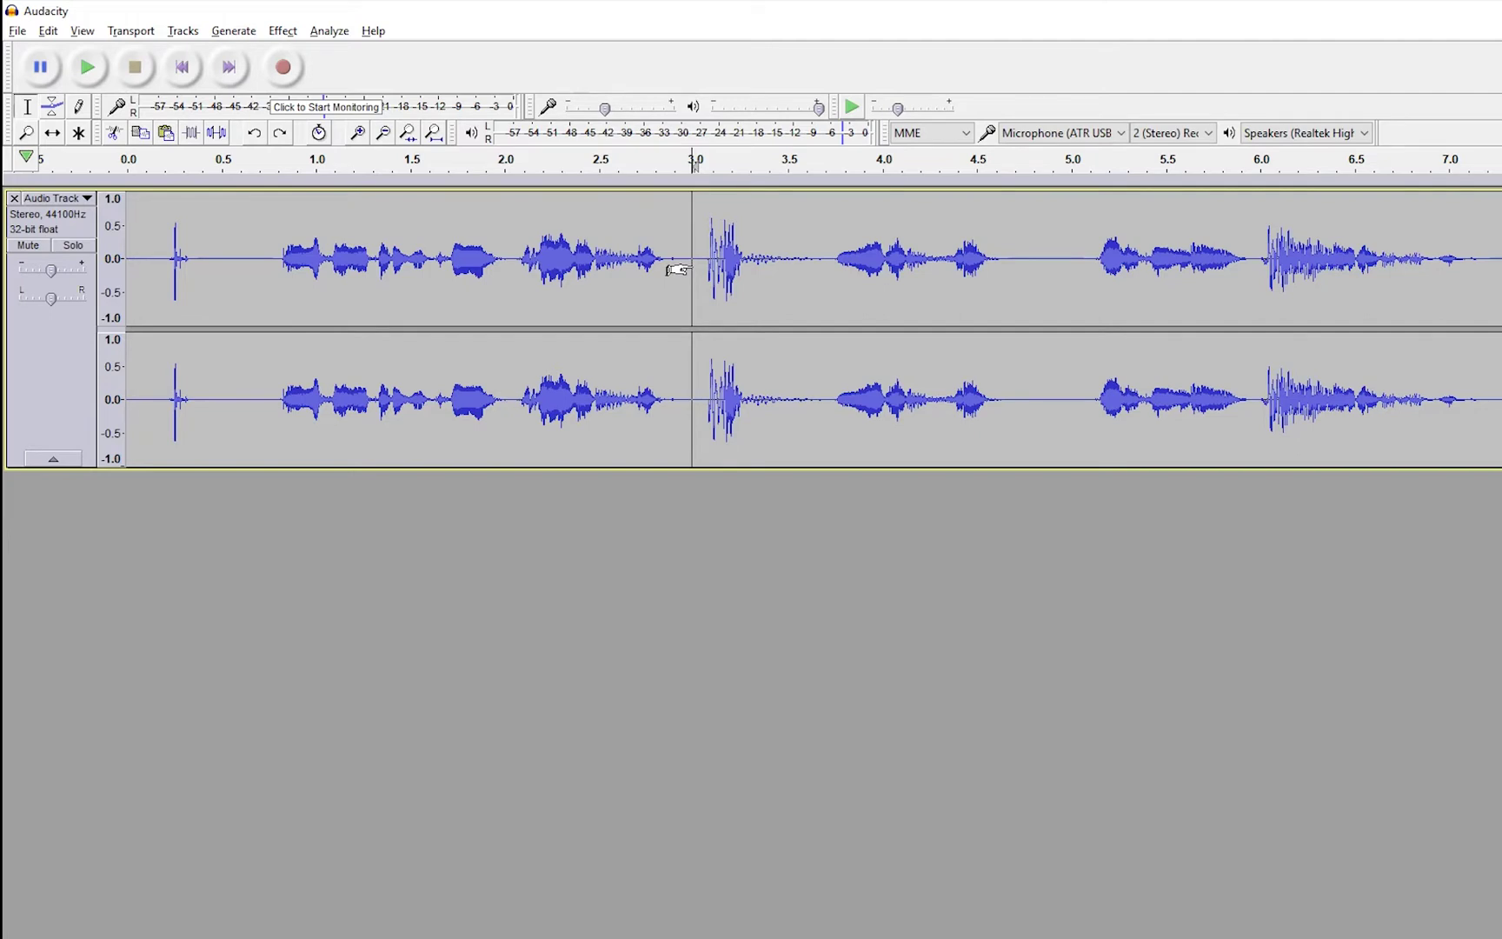
left_click_drag(688, 268, 819, 258)
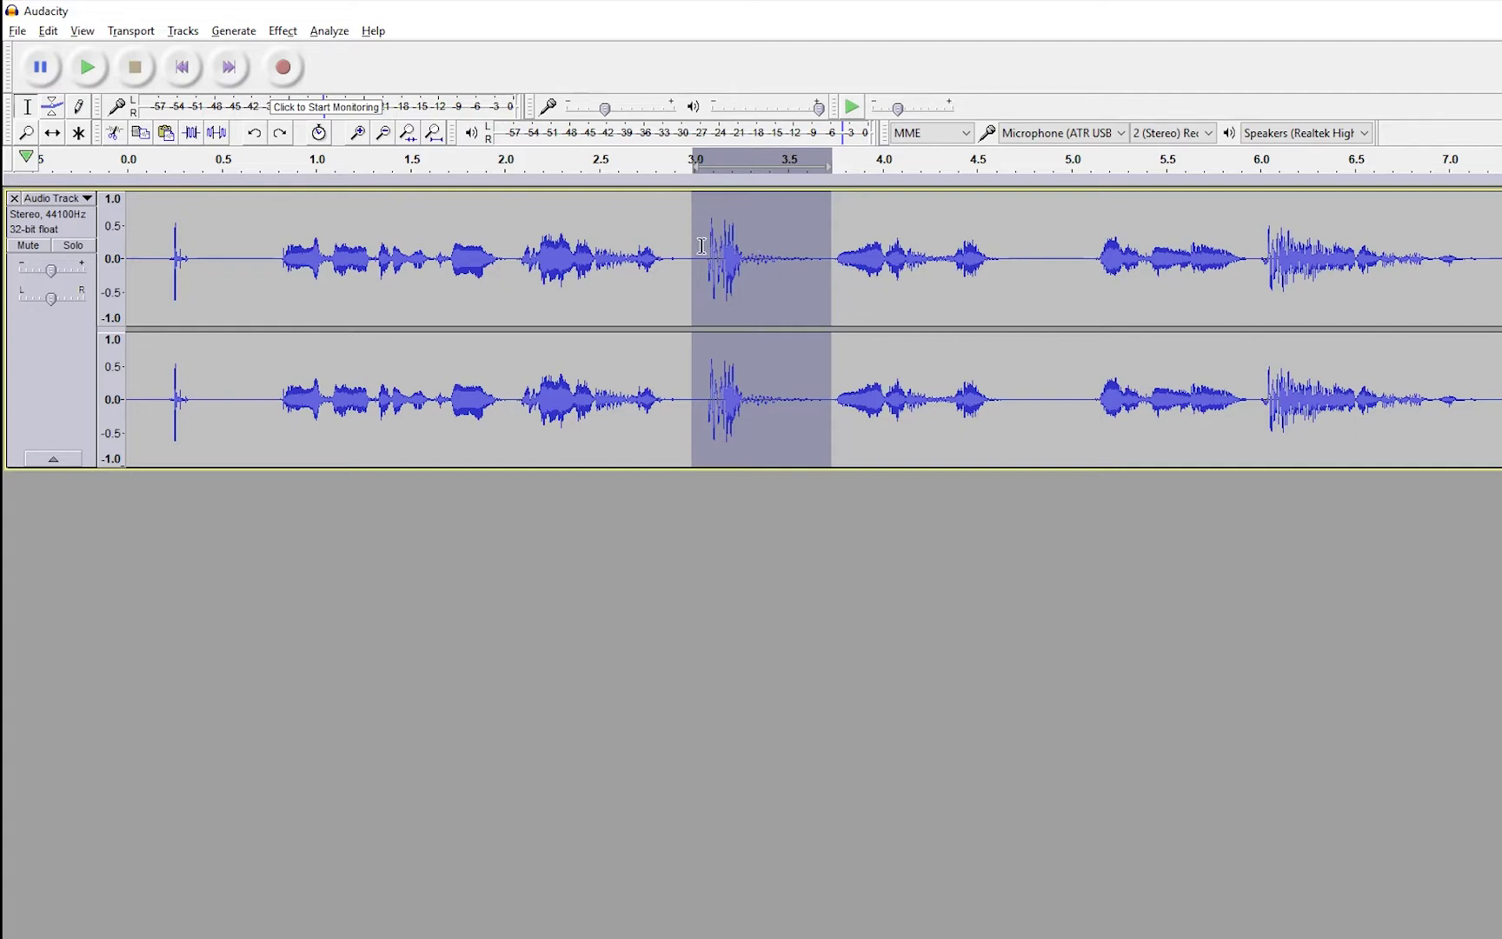
Zoom in twice on the burst near 3.05 s and clear the selection at 3.00 s
left_click_drag(696, 253, 704, 256)
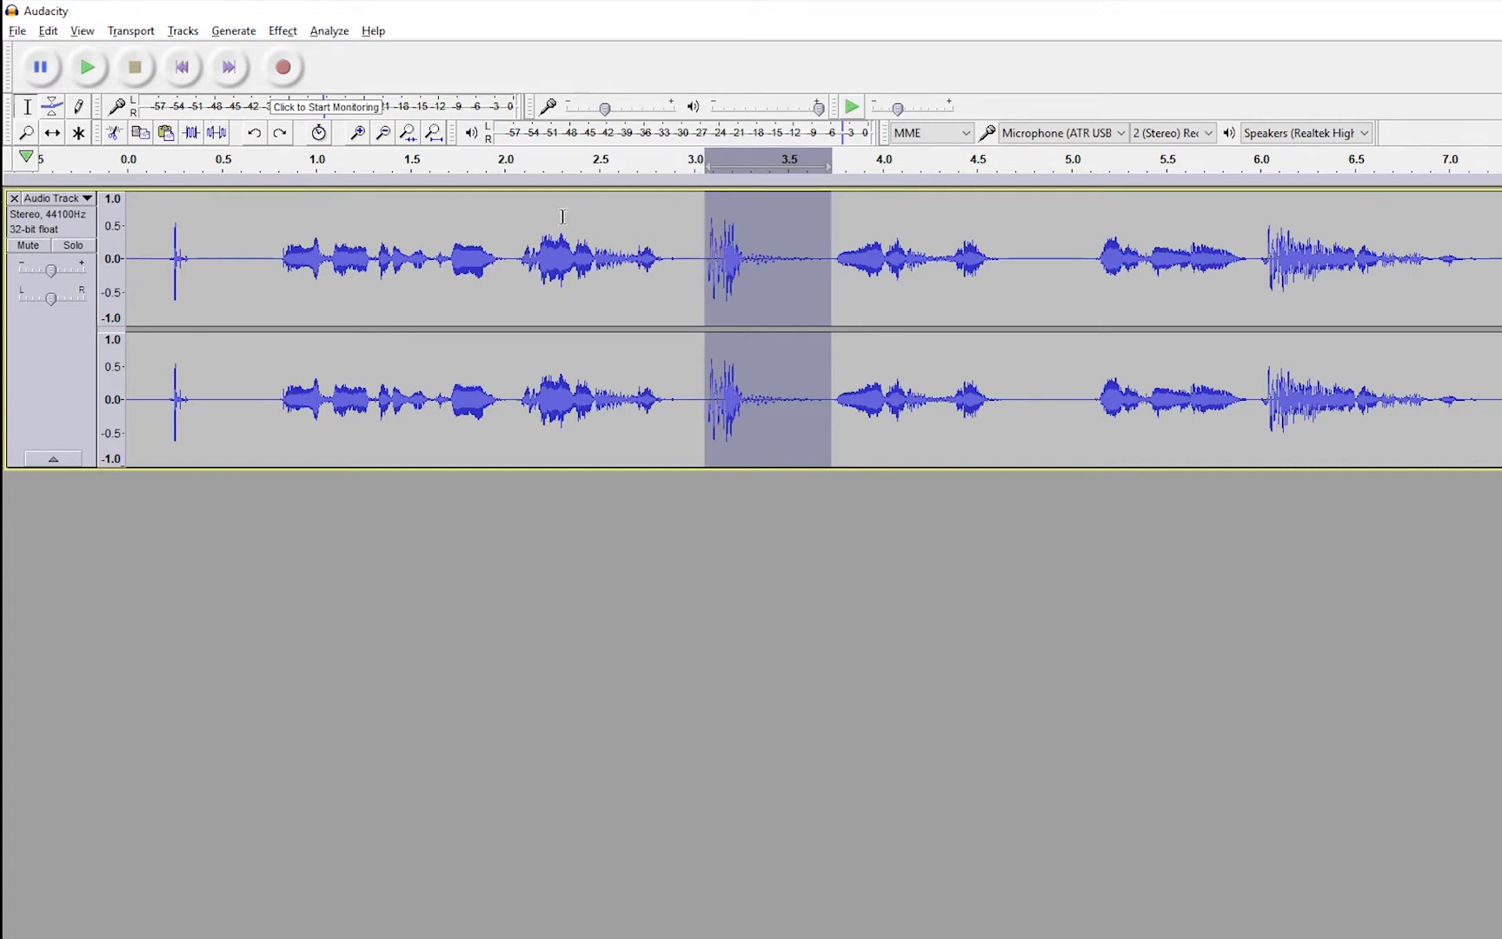
left_click(358, 133)
left_click(358, 133)
left_click(658, 259)
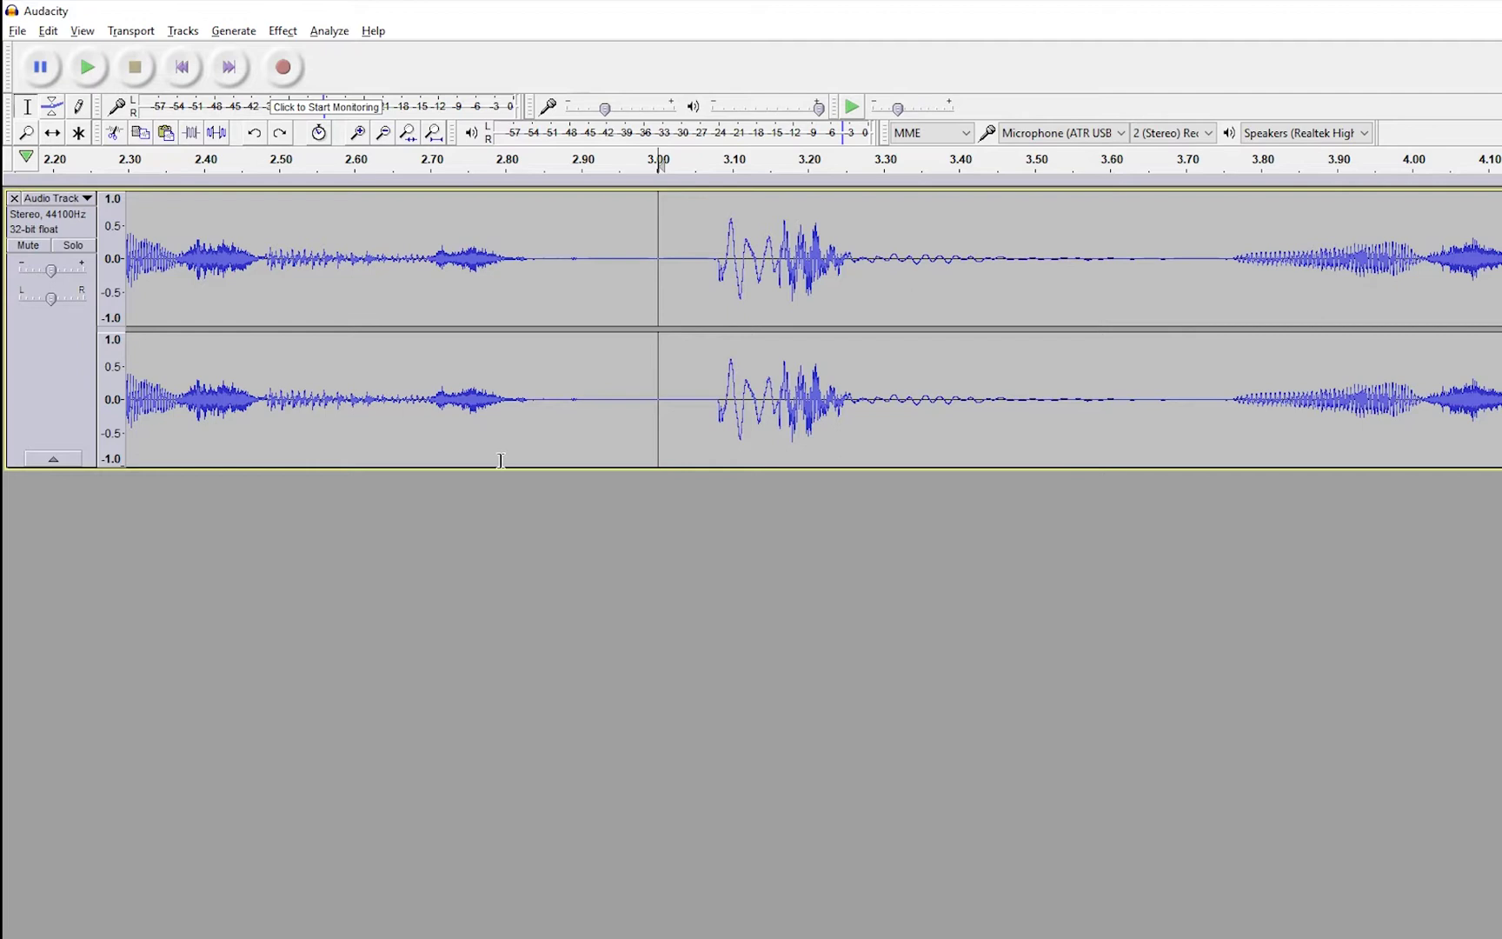
Scroll the track, trial-select the 2.10–2.20 s onset and from 3.01 s, then clear the selection
scroll(813, 329, "left", 10)
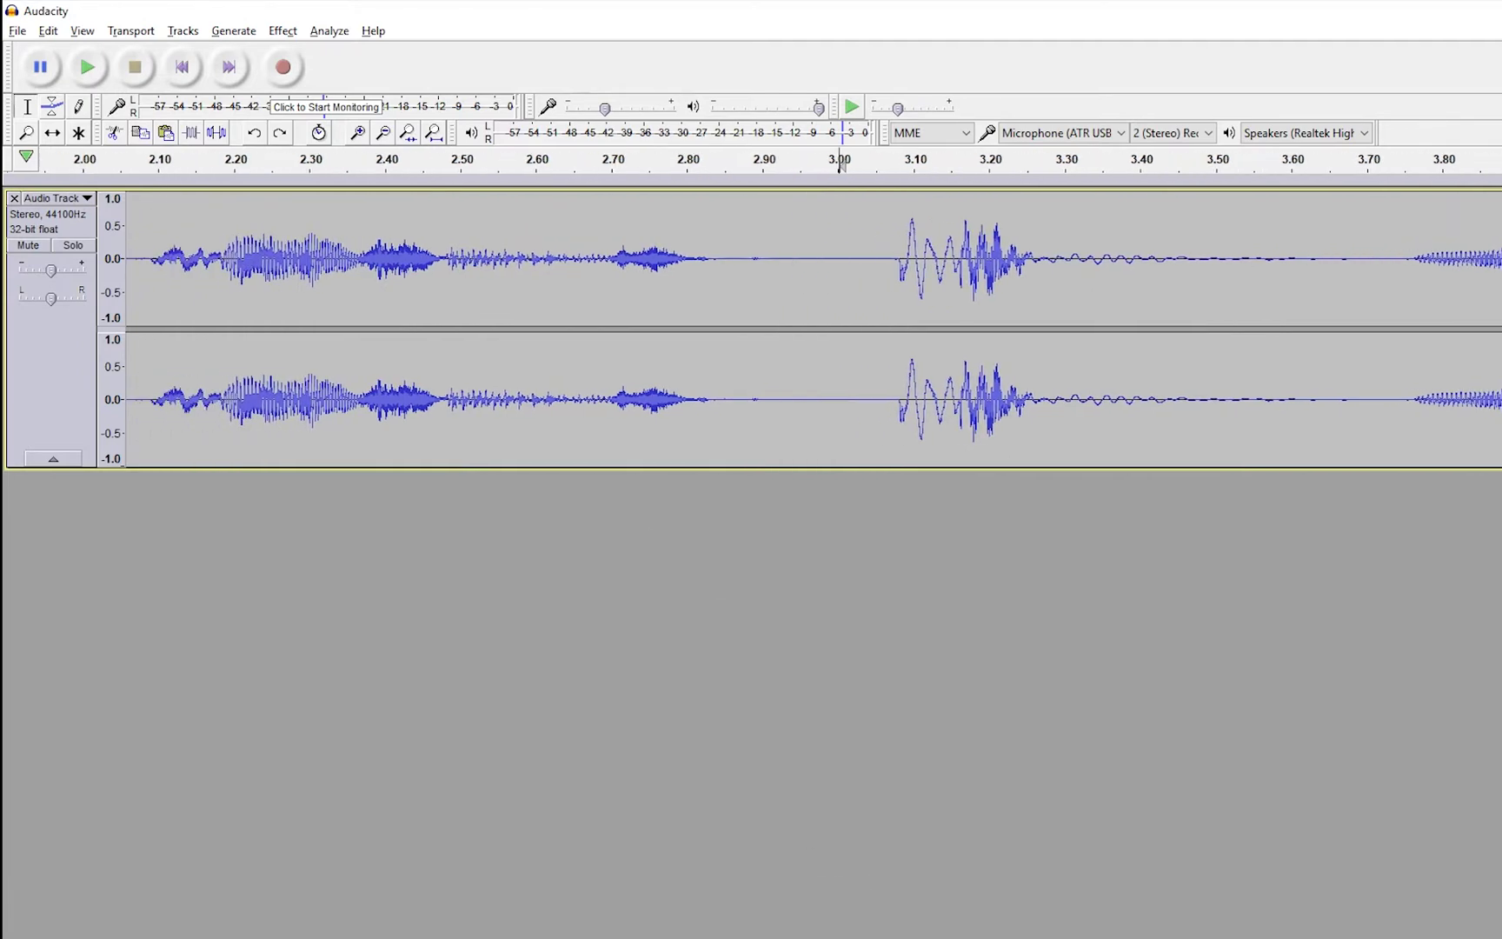
scroll(813, 329, "left", 6)
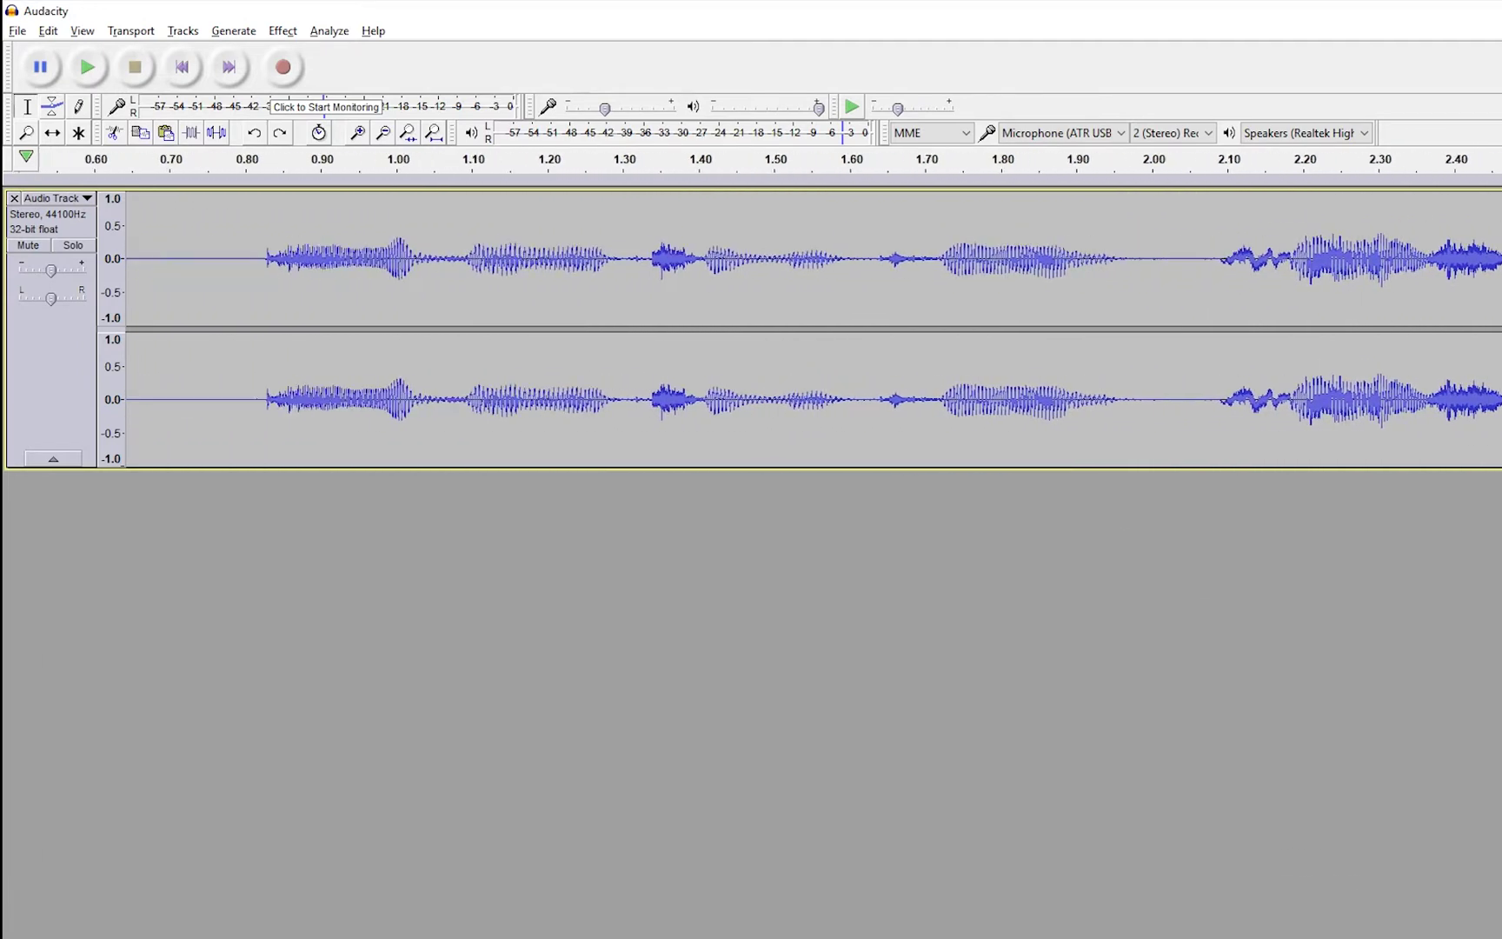
scroll(813, 328, "right", 2)
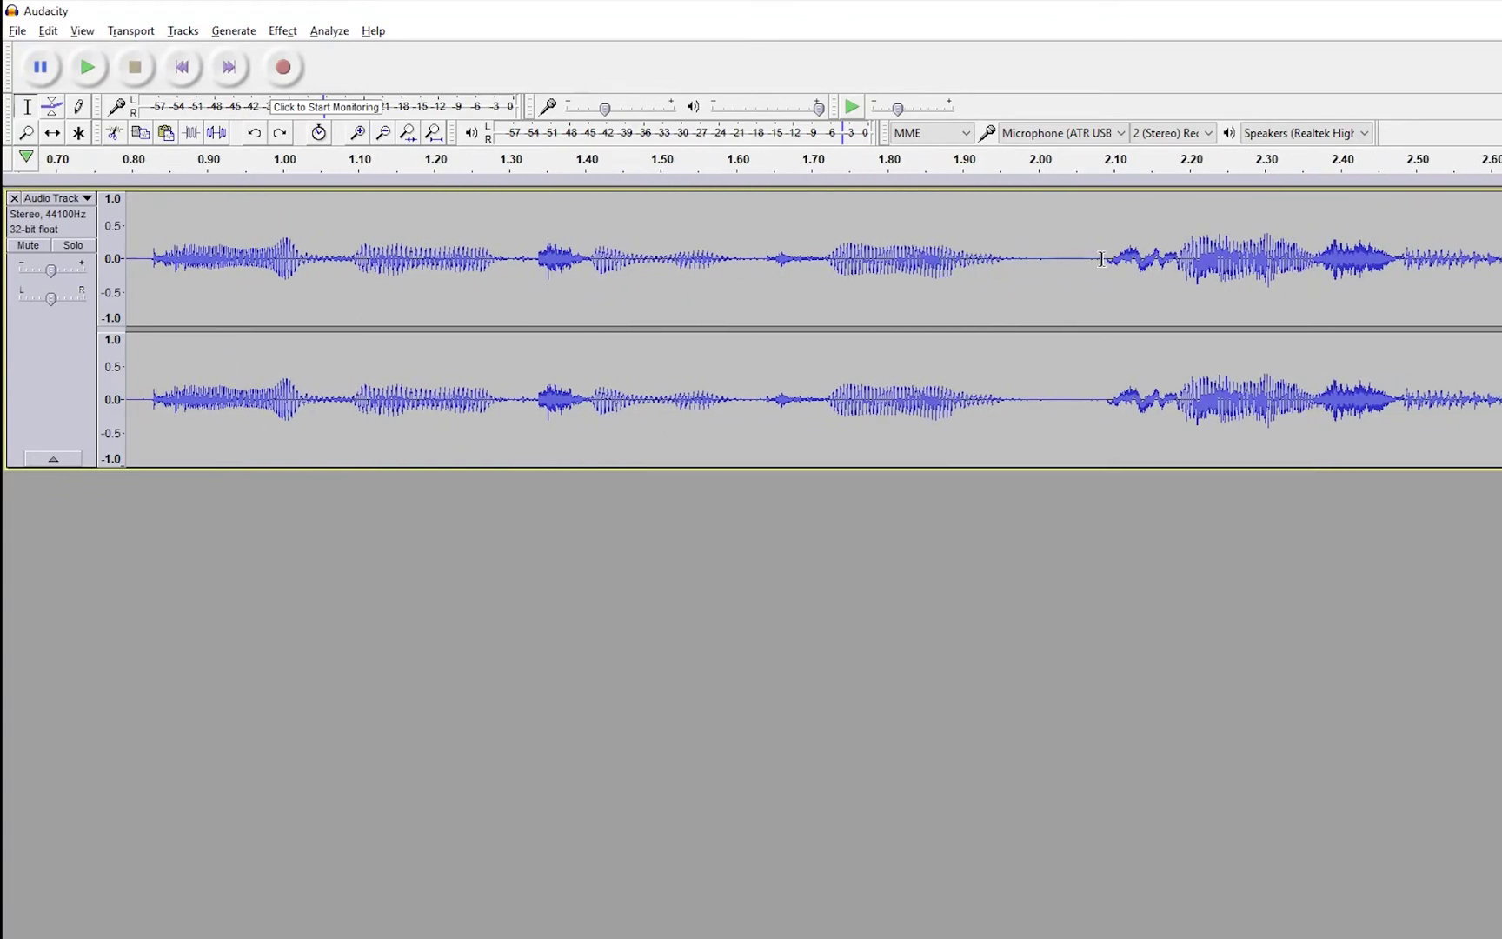
left_click_drag(1102, 259, 1206, 261)
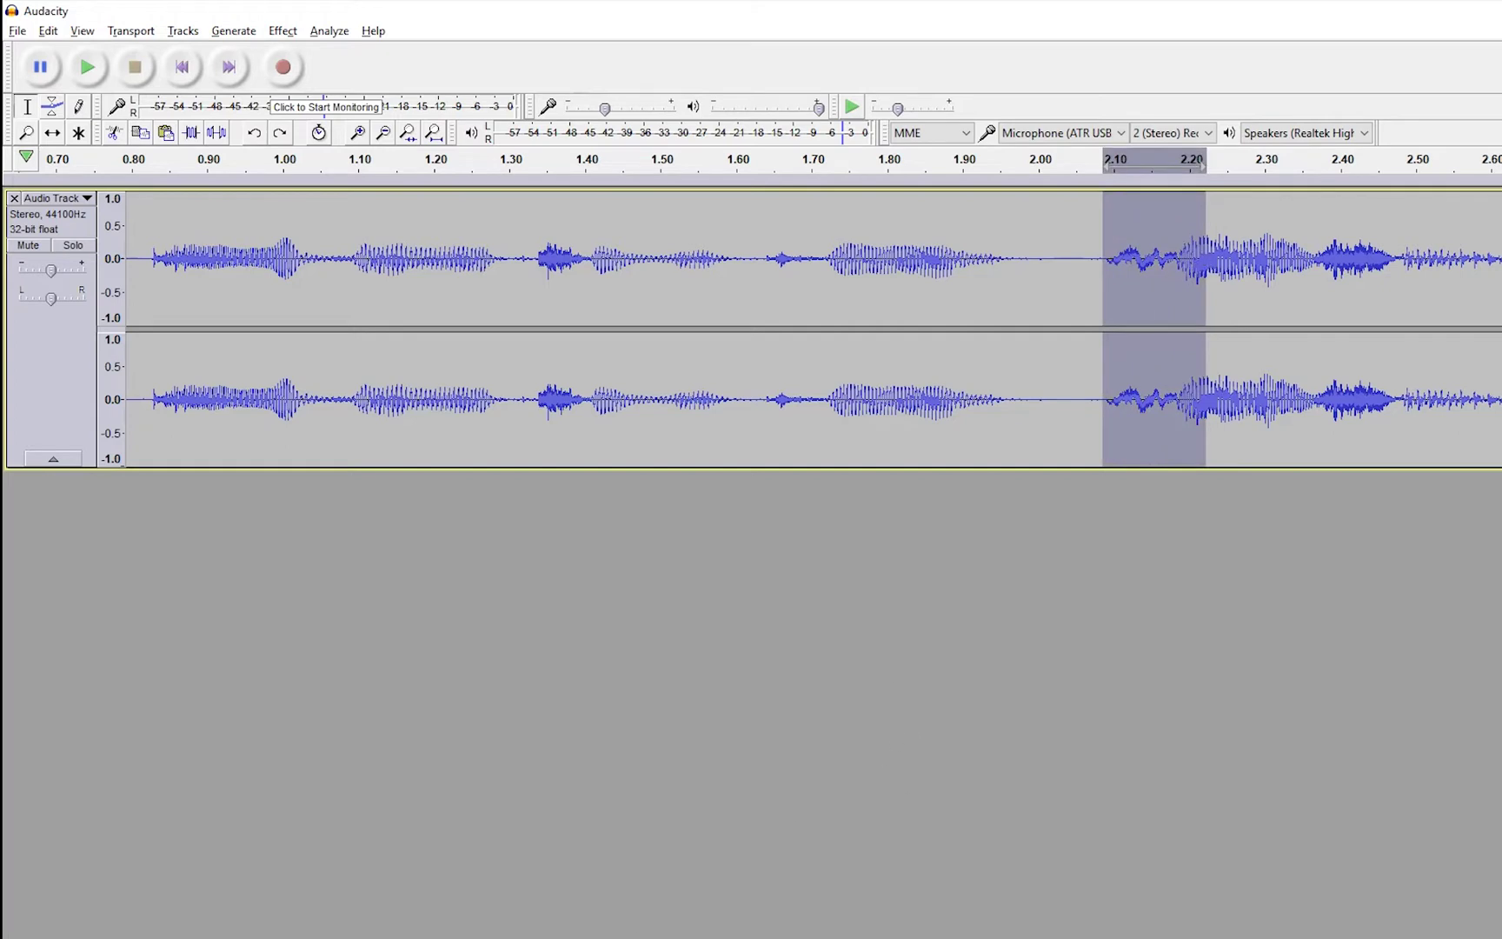
scroll(814, 329, "right", 8)
left_click_drag(1105, 260, 1501, 261)
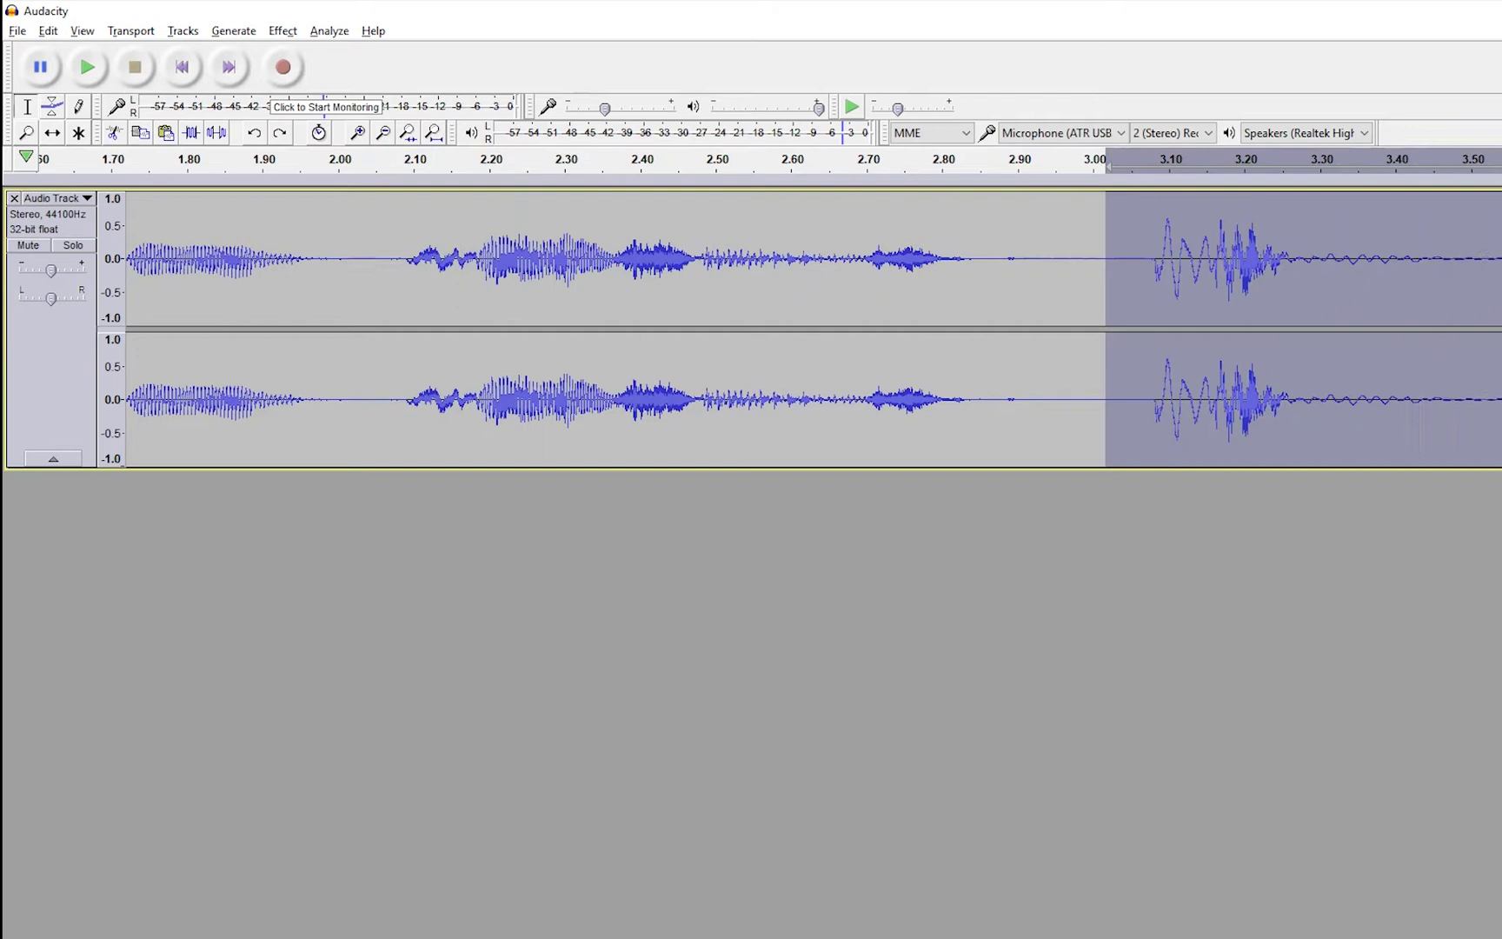
left_click(534, 278)
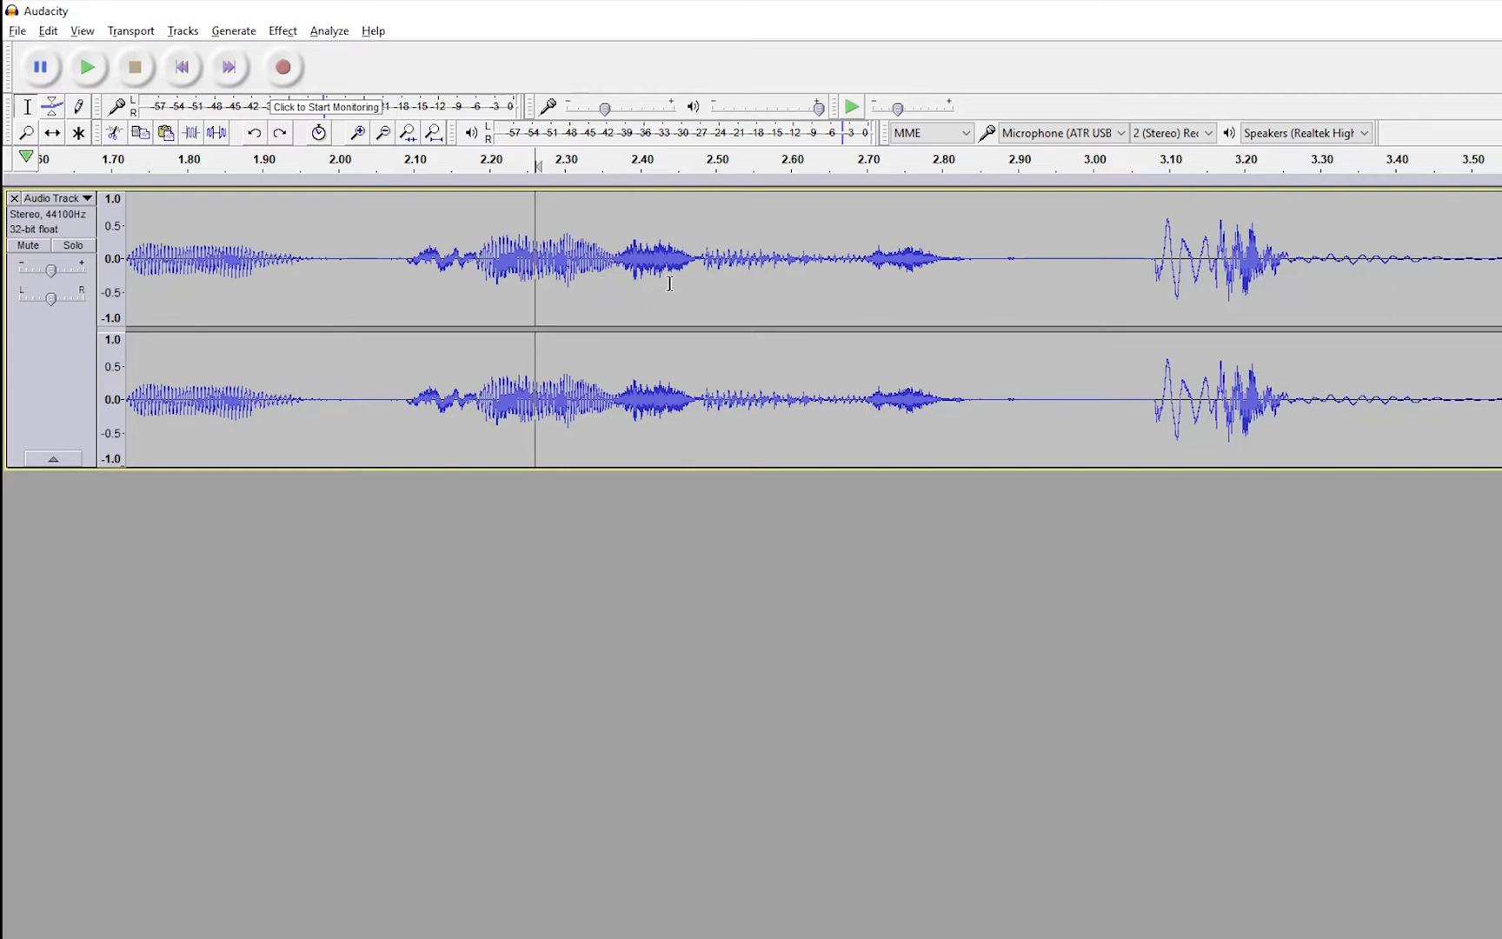
Select the speech onset from 2.04 to 2.32 s, then move its start to about 2.09 s
left_click_drag(373, 259, 582, 270)
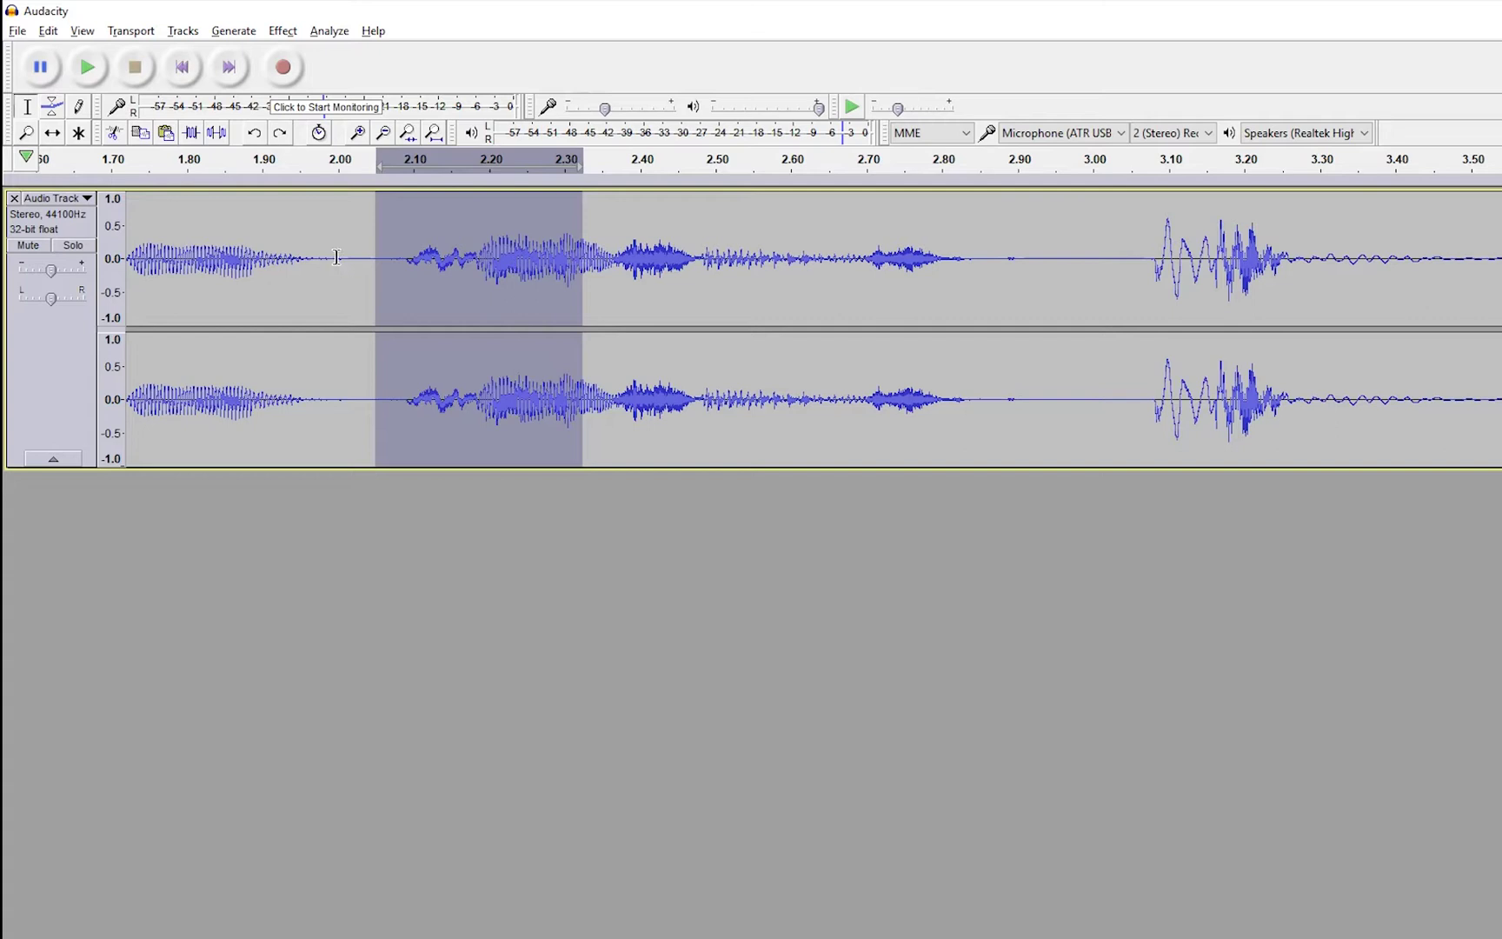
left_click_drag(392, 261, 388, 262)
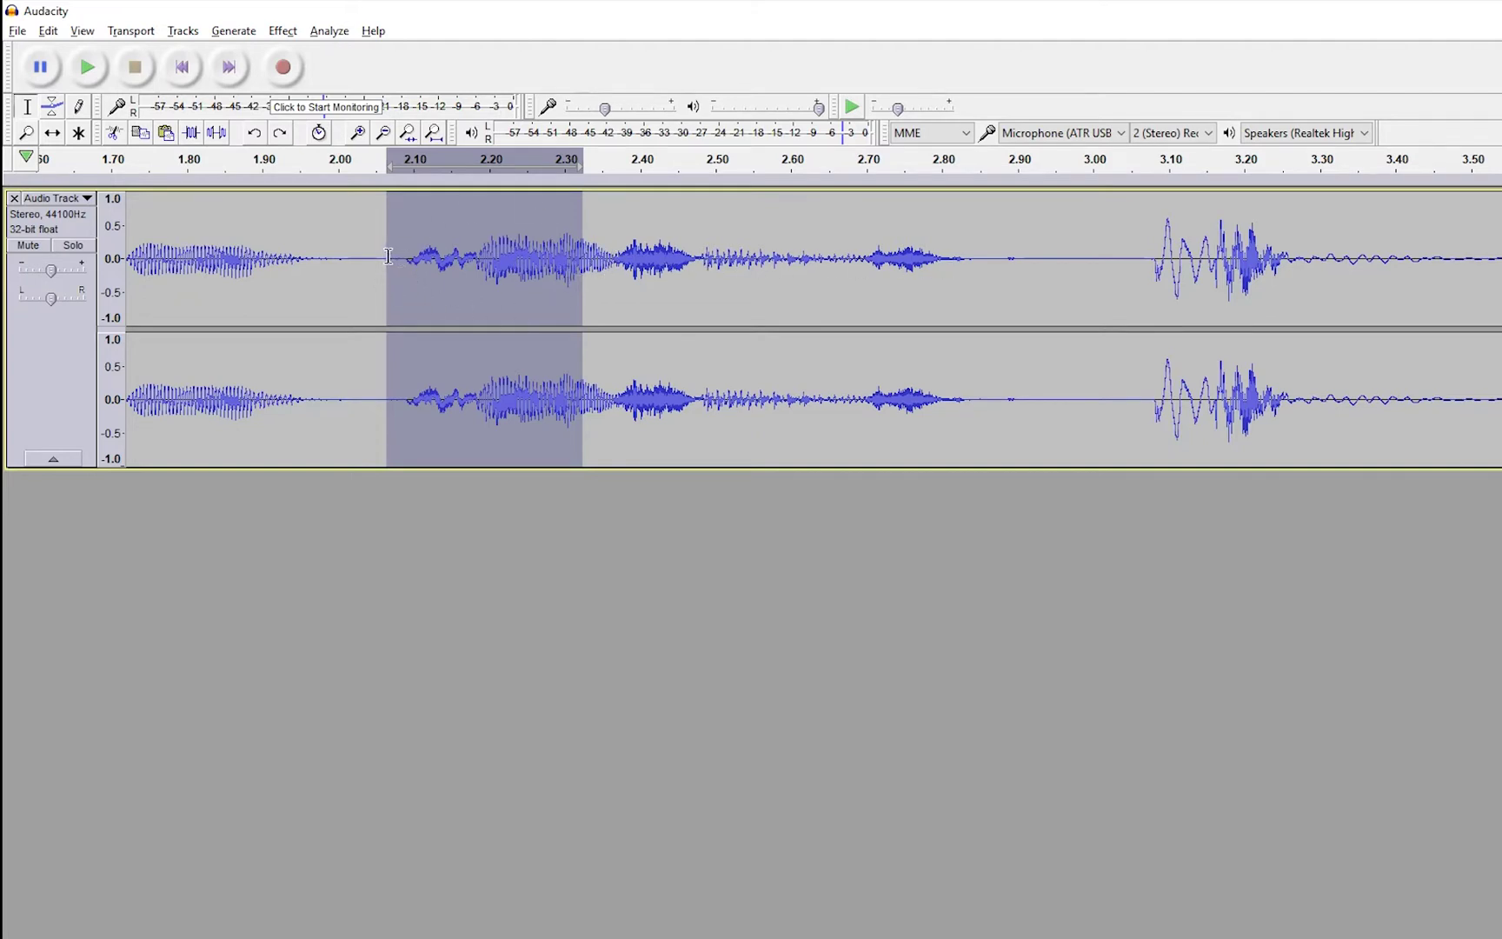
mouse_move(388, 256)
left_mouse_down()
mouse_move(554, 268)
mouse_move(387, 271)
left_mouse_up()
Open Effect > Equalization for the selected range and reposition its dialog on screen
left_click(282, 32)
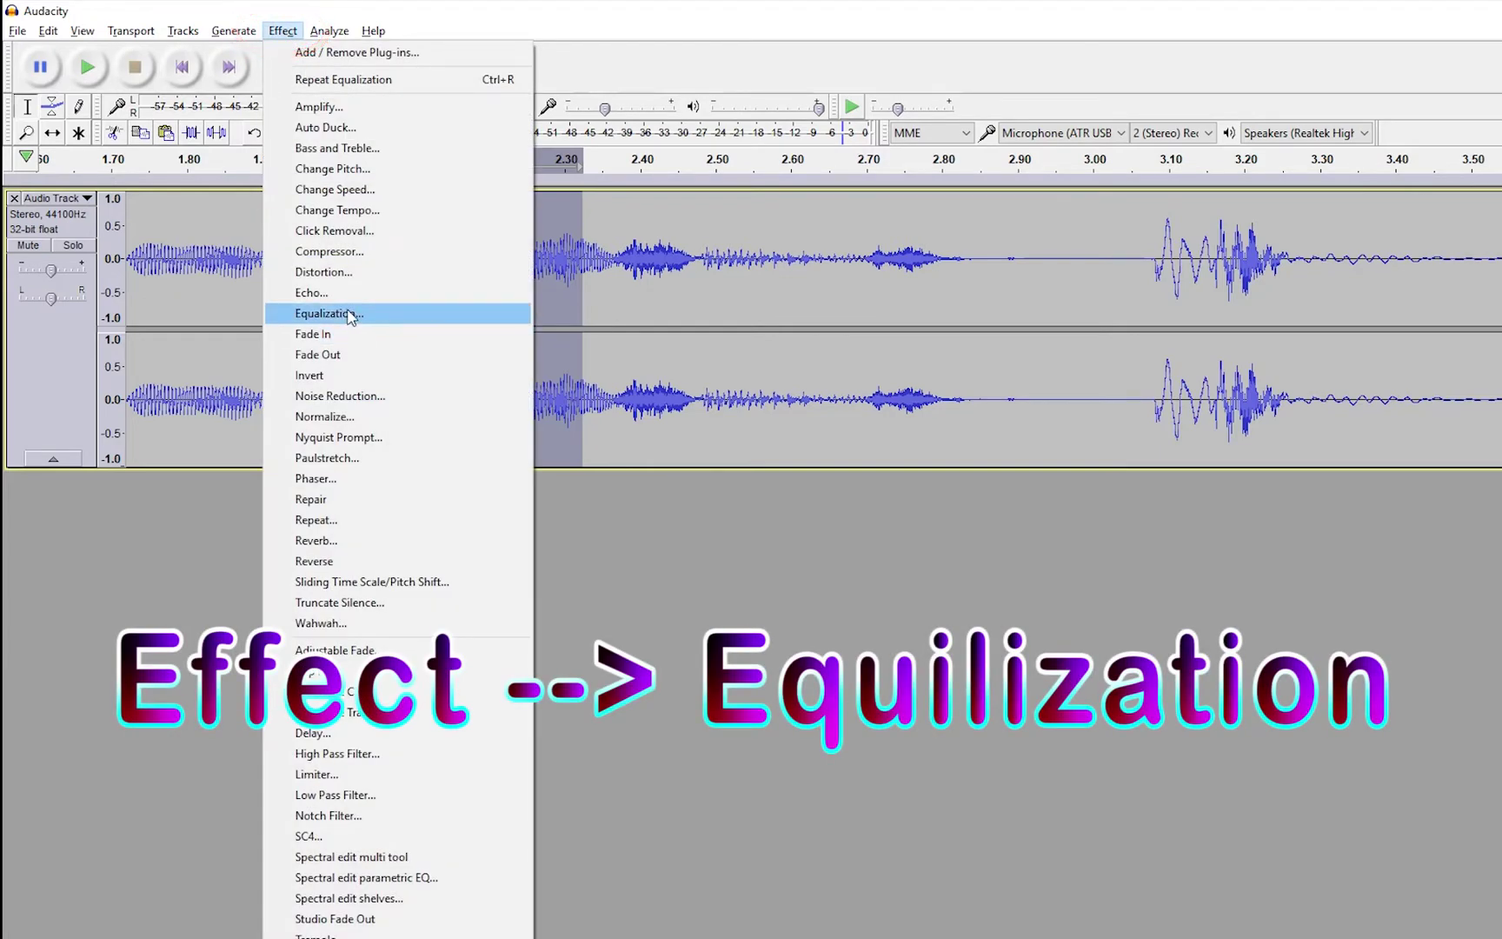
left_click(350, 316)
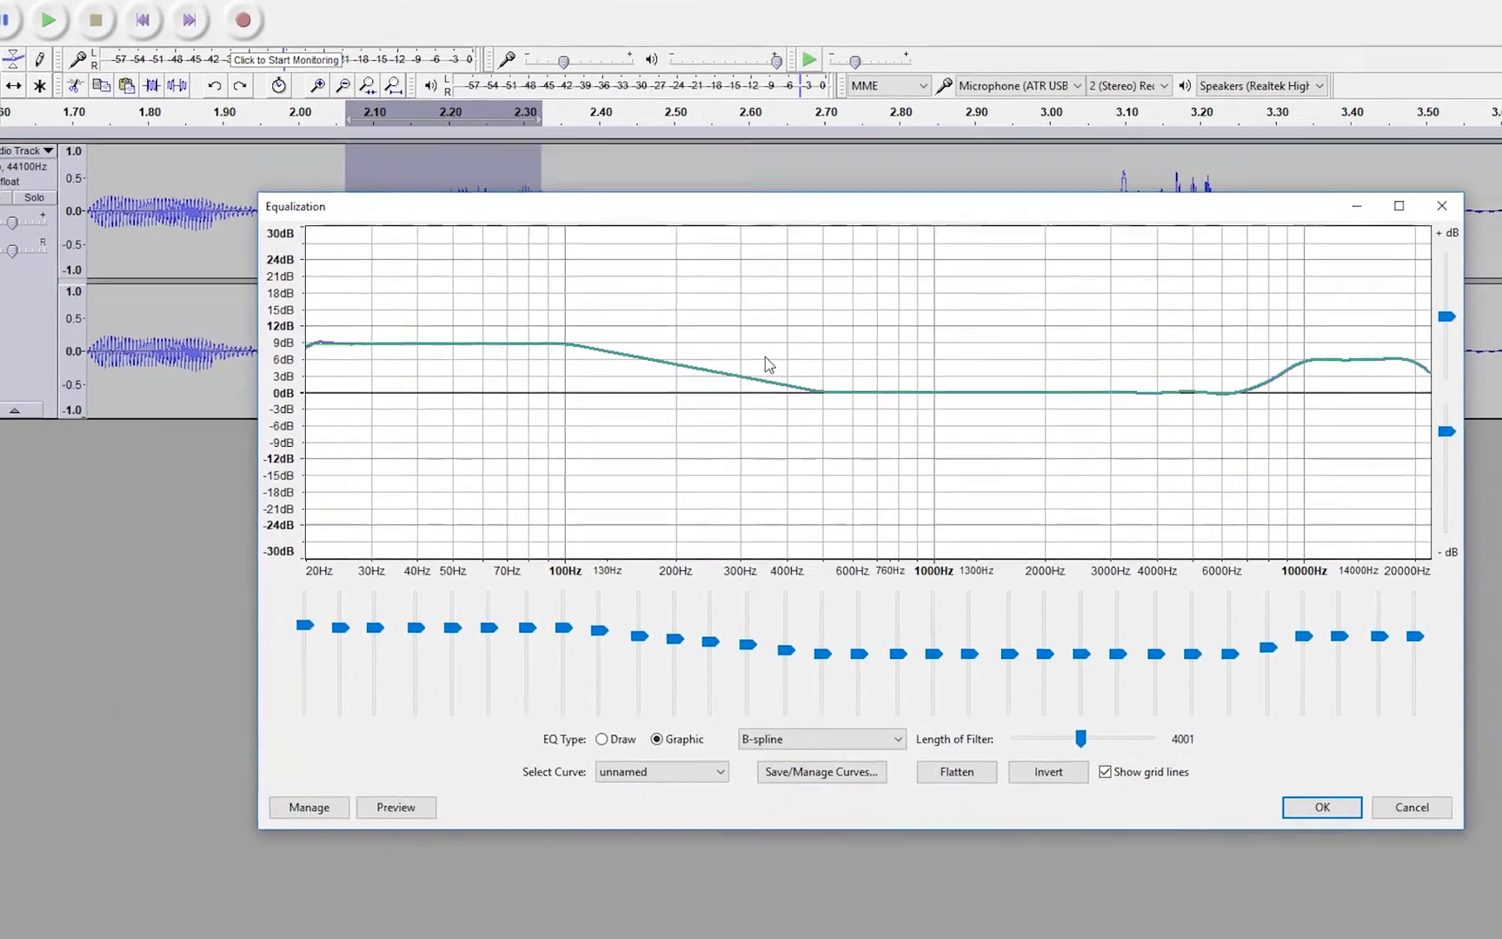
left_click_drag(698, 206, 676, 353)
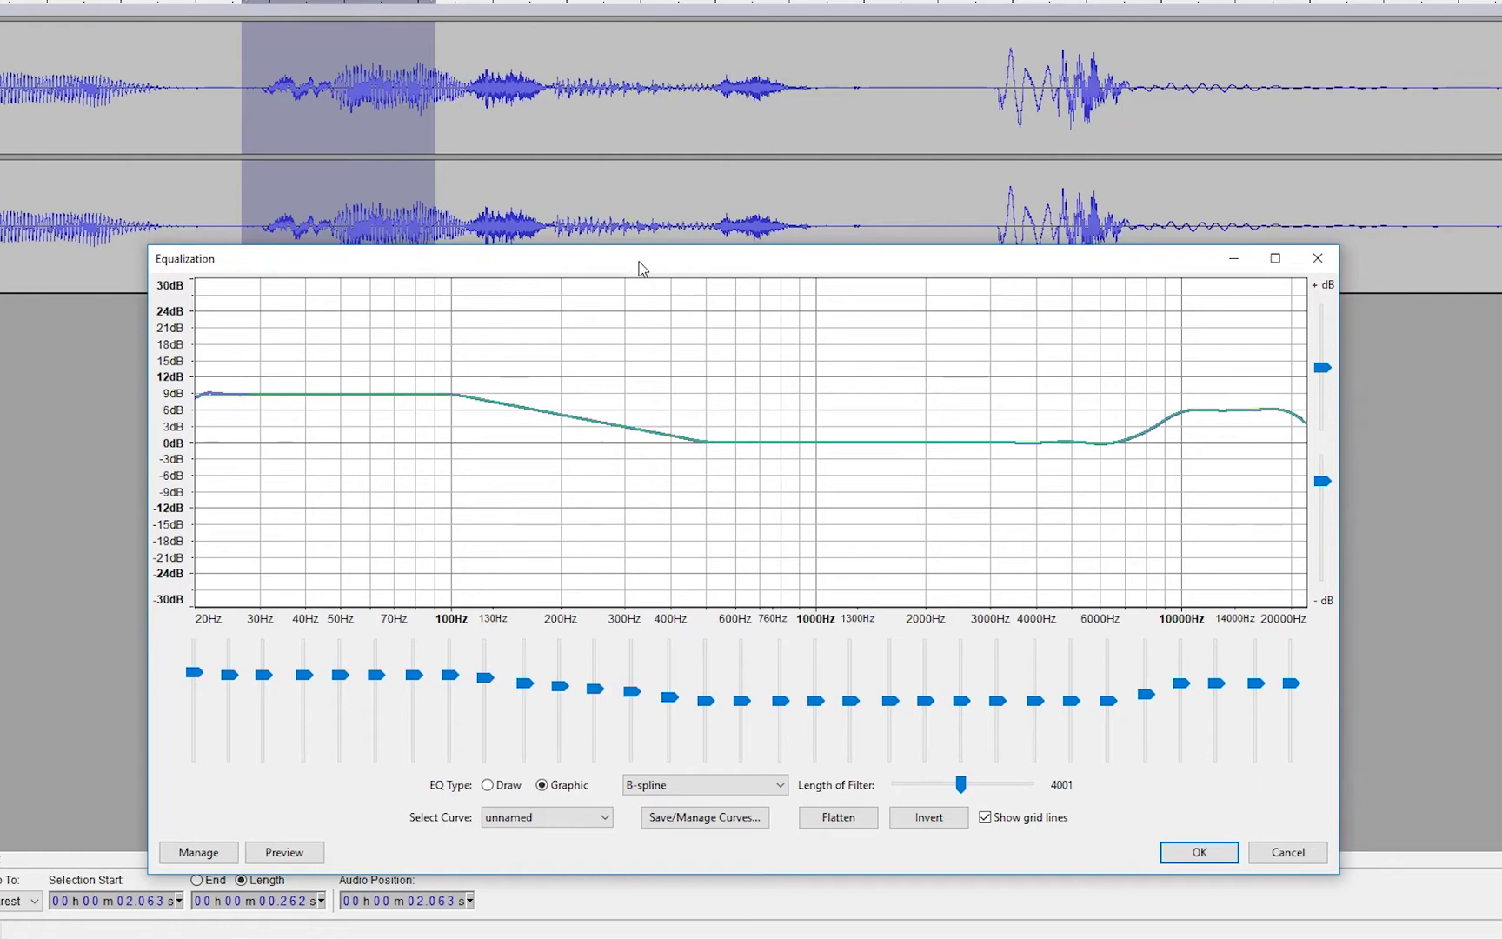
left_click_drag(639, 268, 628, 223)
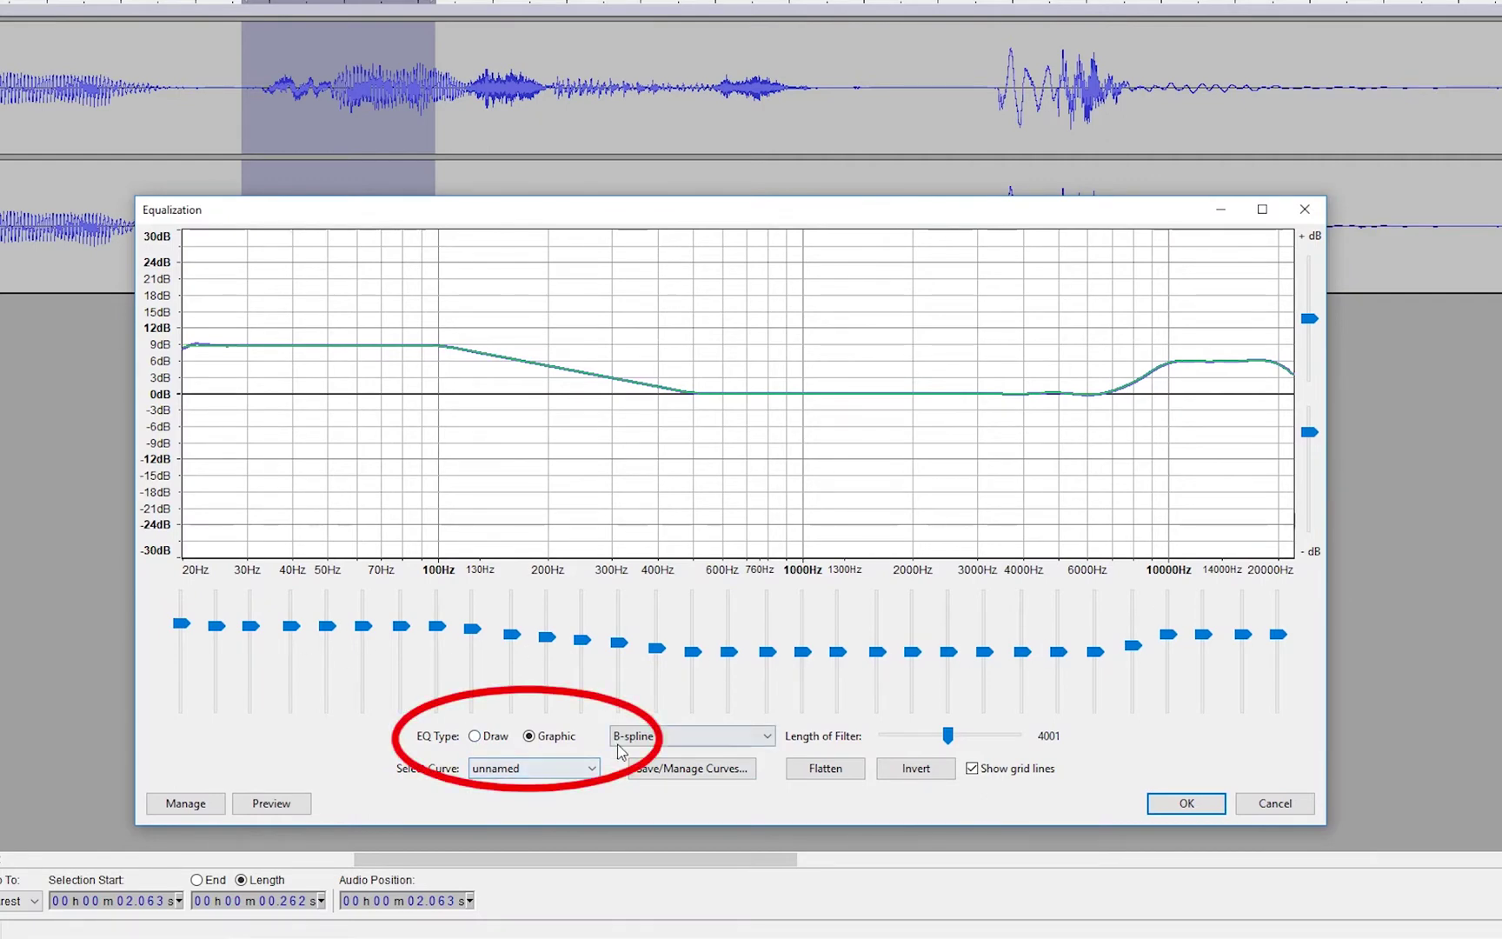
Toggle EQ Type to Draw and back to Graphic, then cut the 20–40 Hz bands to the minimum
left_click(474, 736)
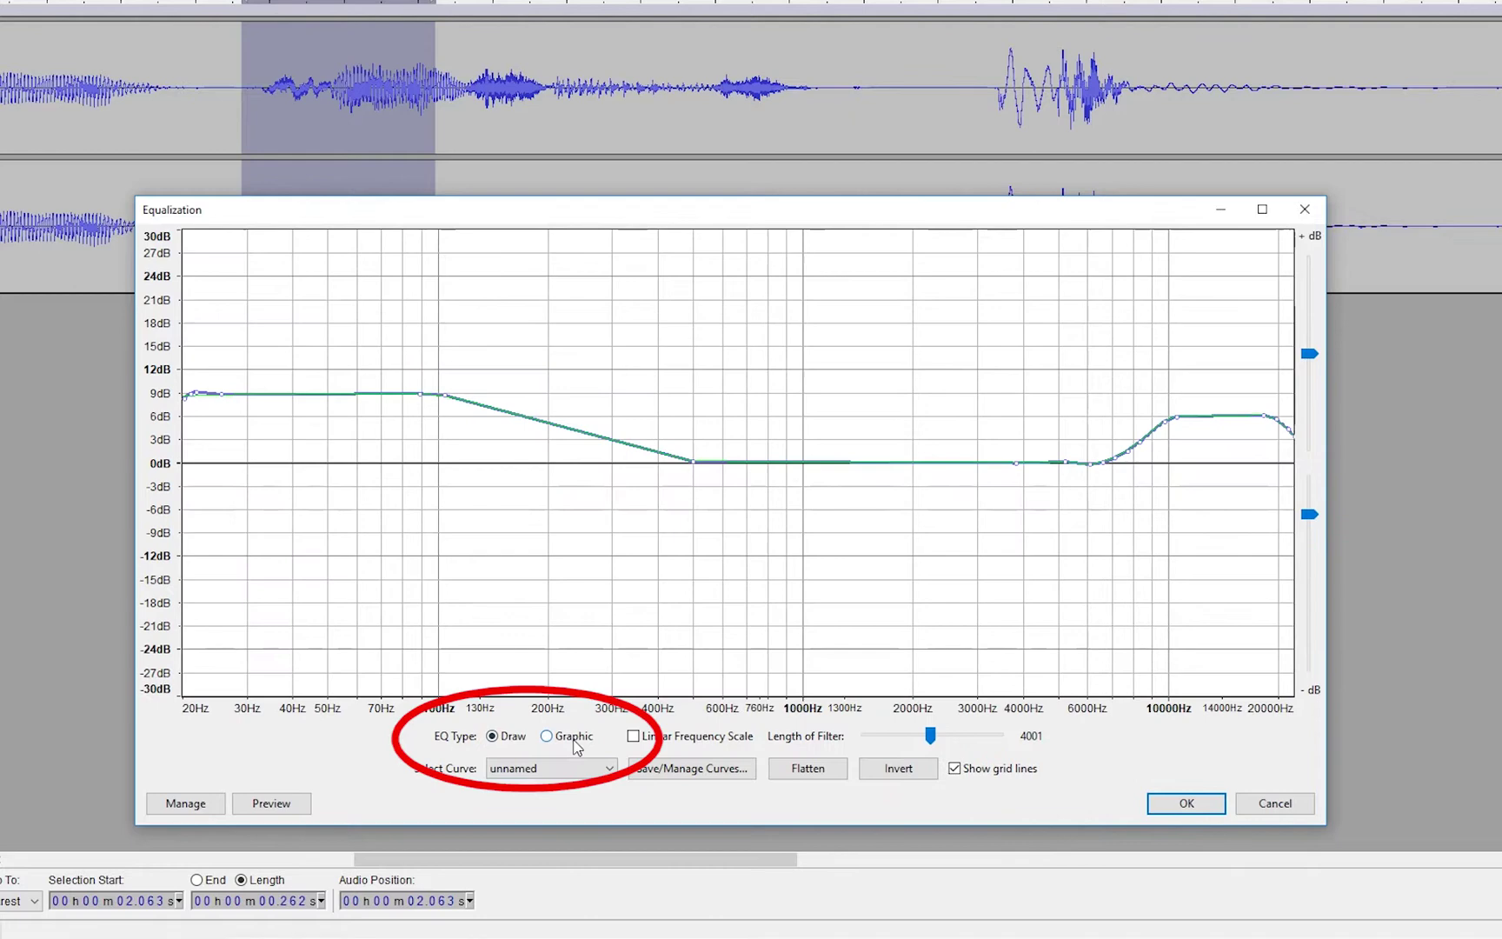
left_click(546, 736)
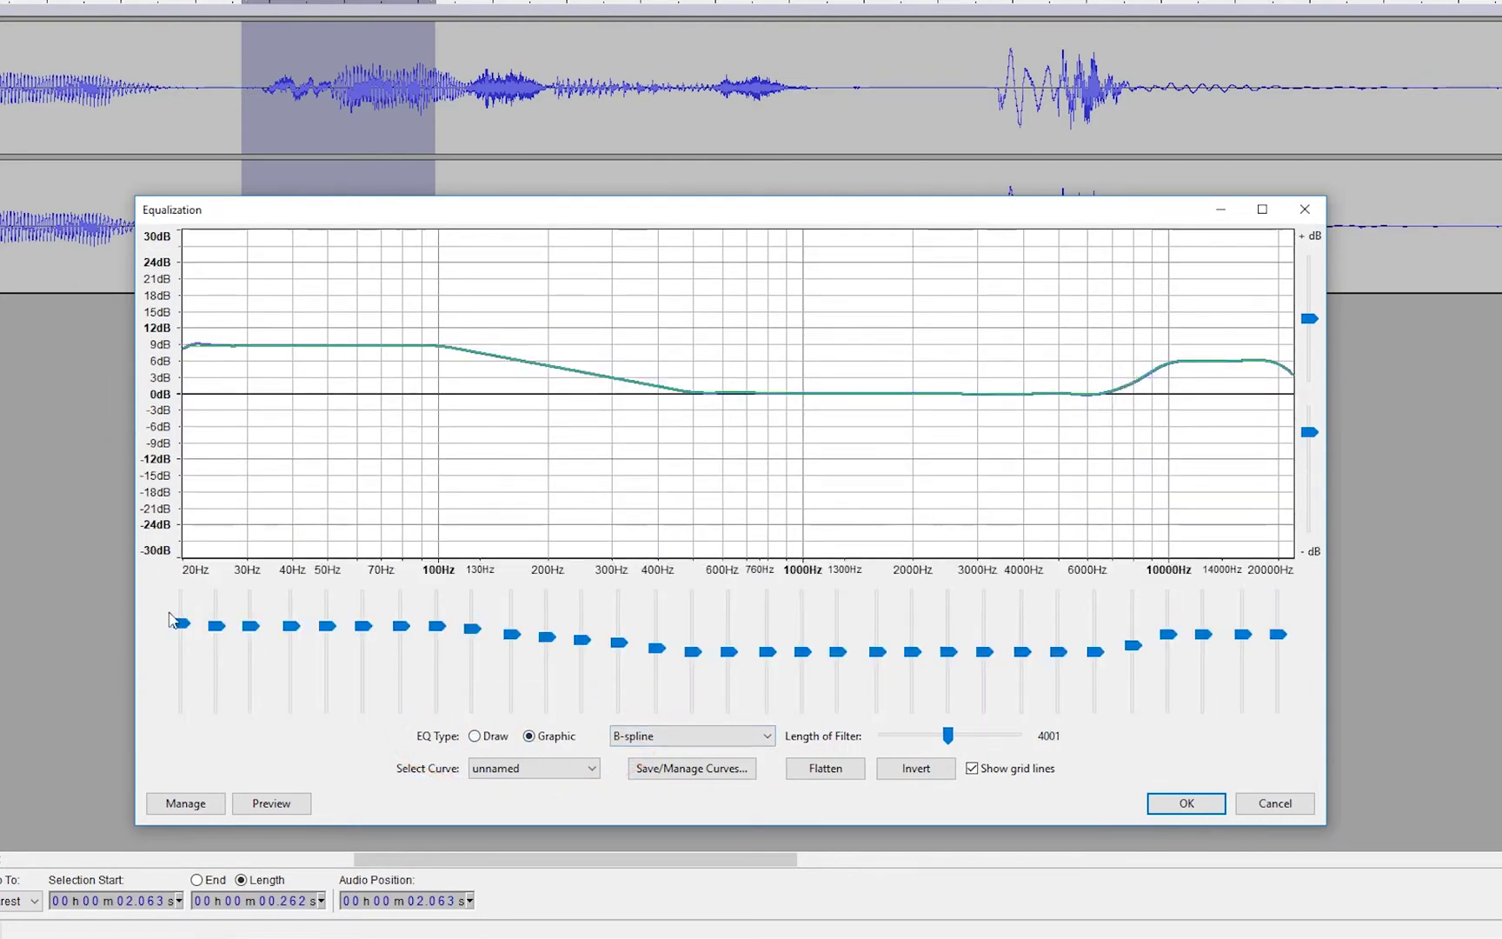
left_click_drag(181, 623, 219, 710)
left_click_drag(249, 635, 249, 636)
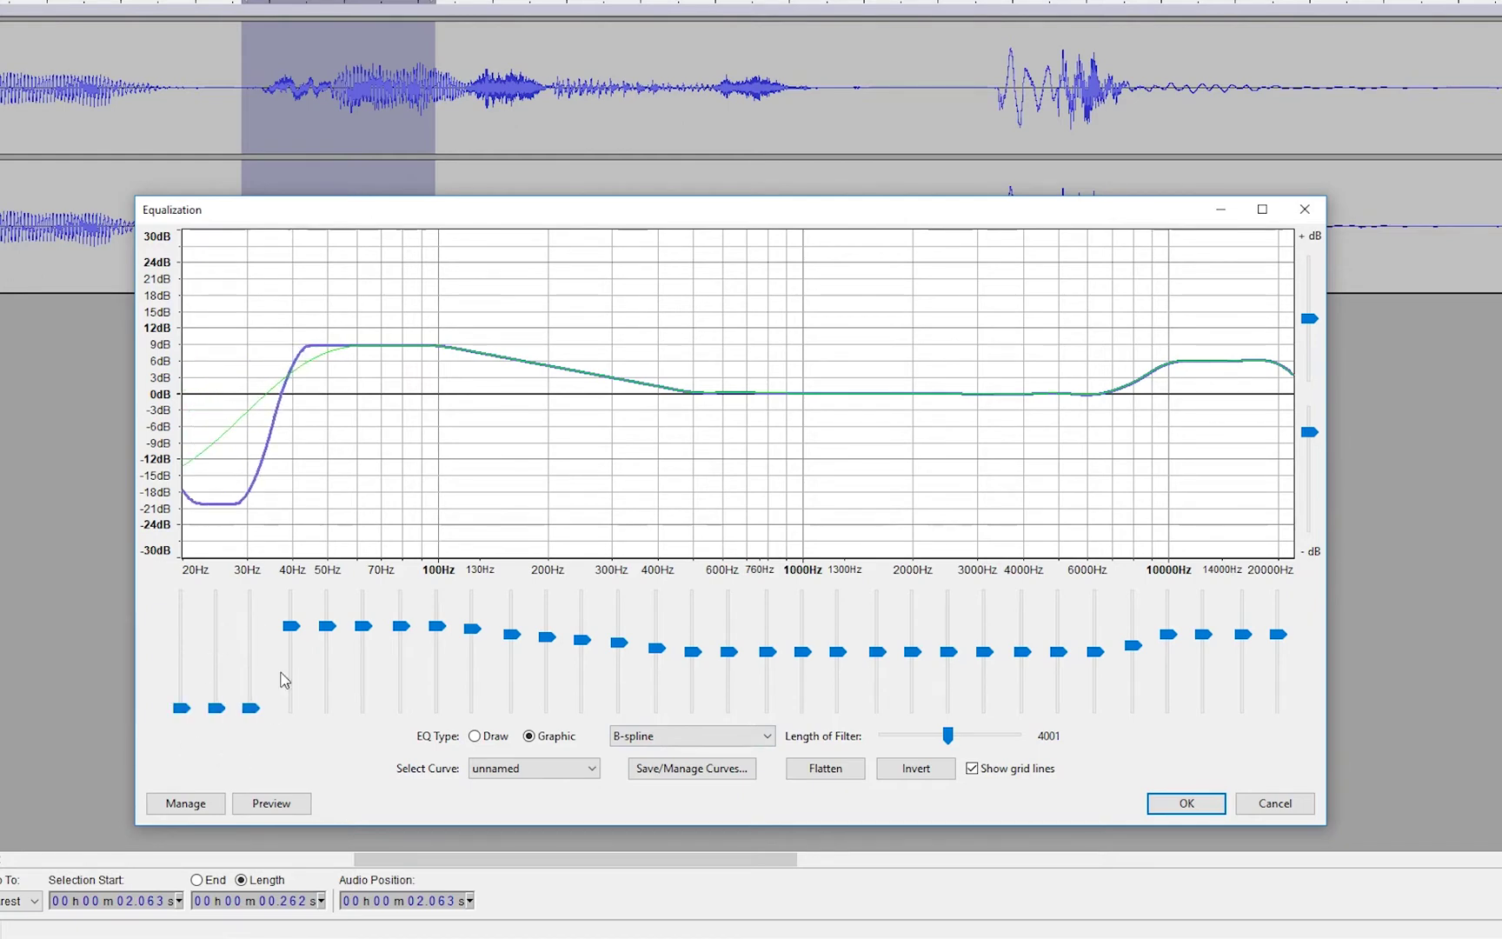
left_click_drag(291, 626, 293, 708)
Lower the 50 Hz band to about -18 dB, 63 Hz to -13, 80 Hz well below zero, 100 Hz to -8 dB
left_click_drag(325, 626, 327, 697)
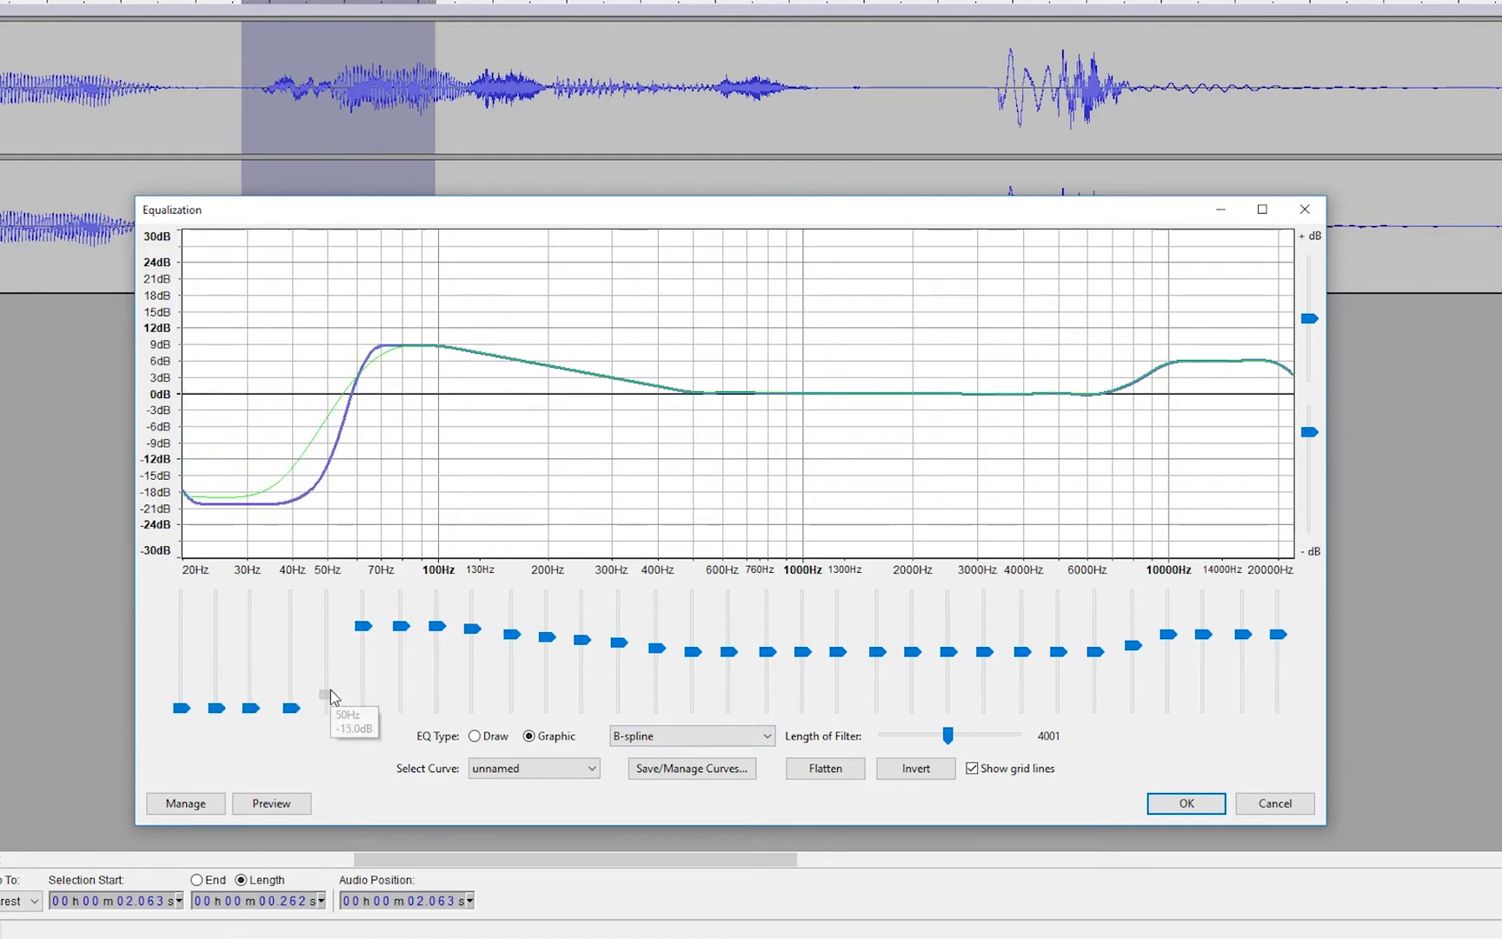
left_click_drag(362, 626, 363, 691)
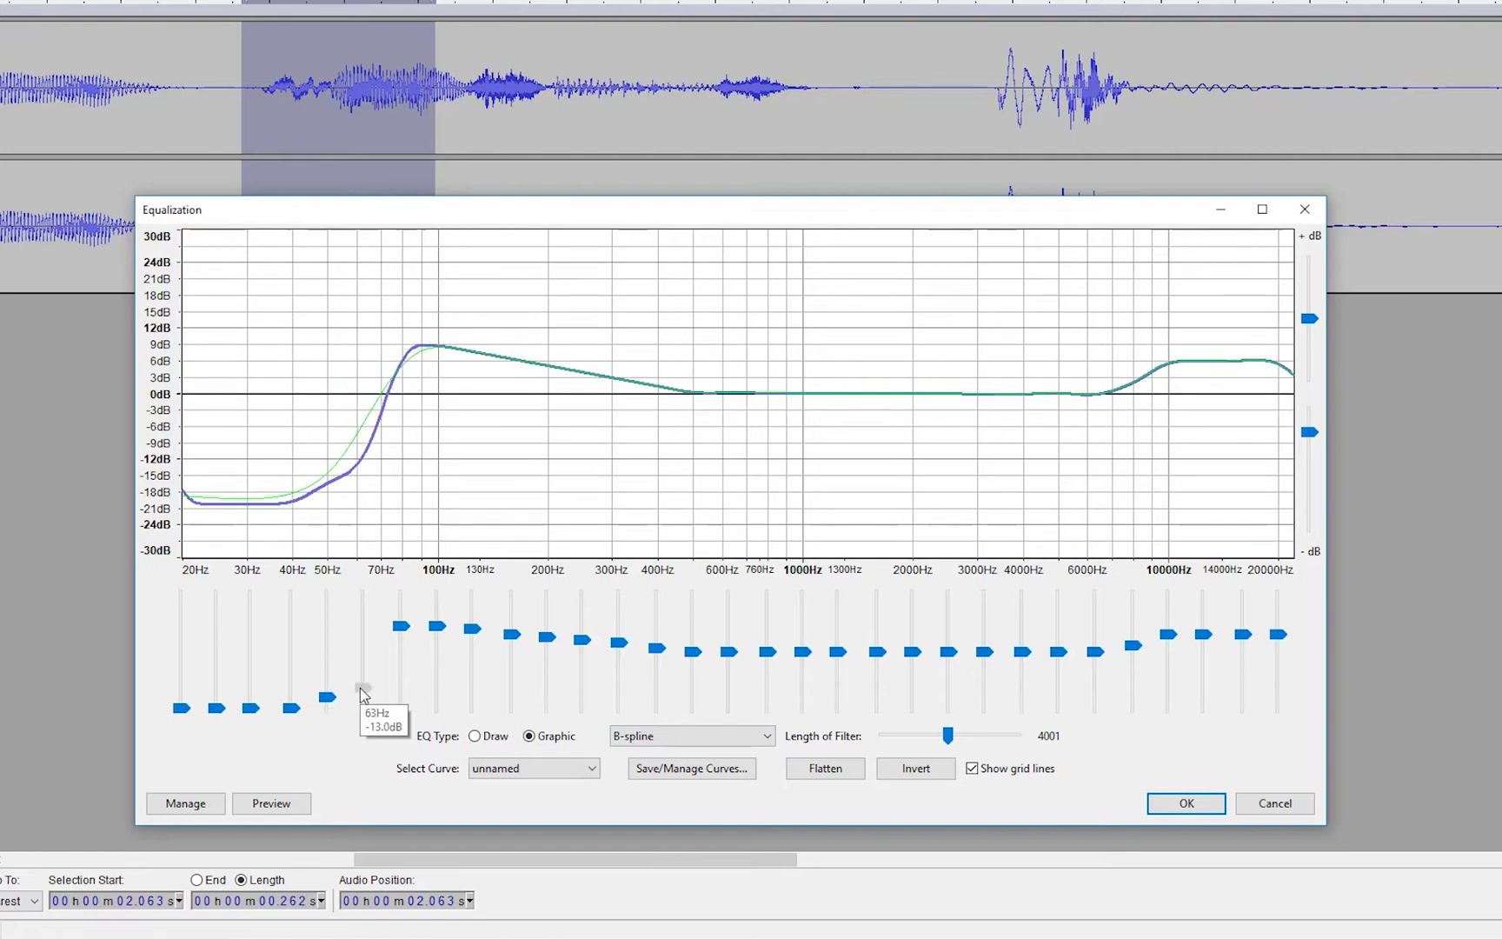
left_click_drag(401, 626, 400, 685)
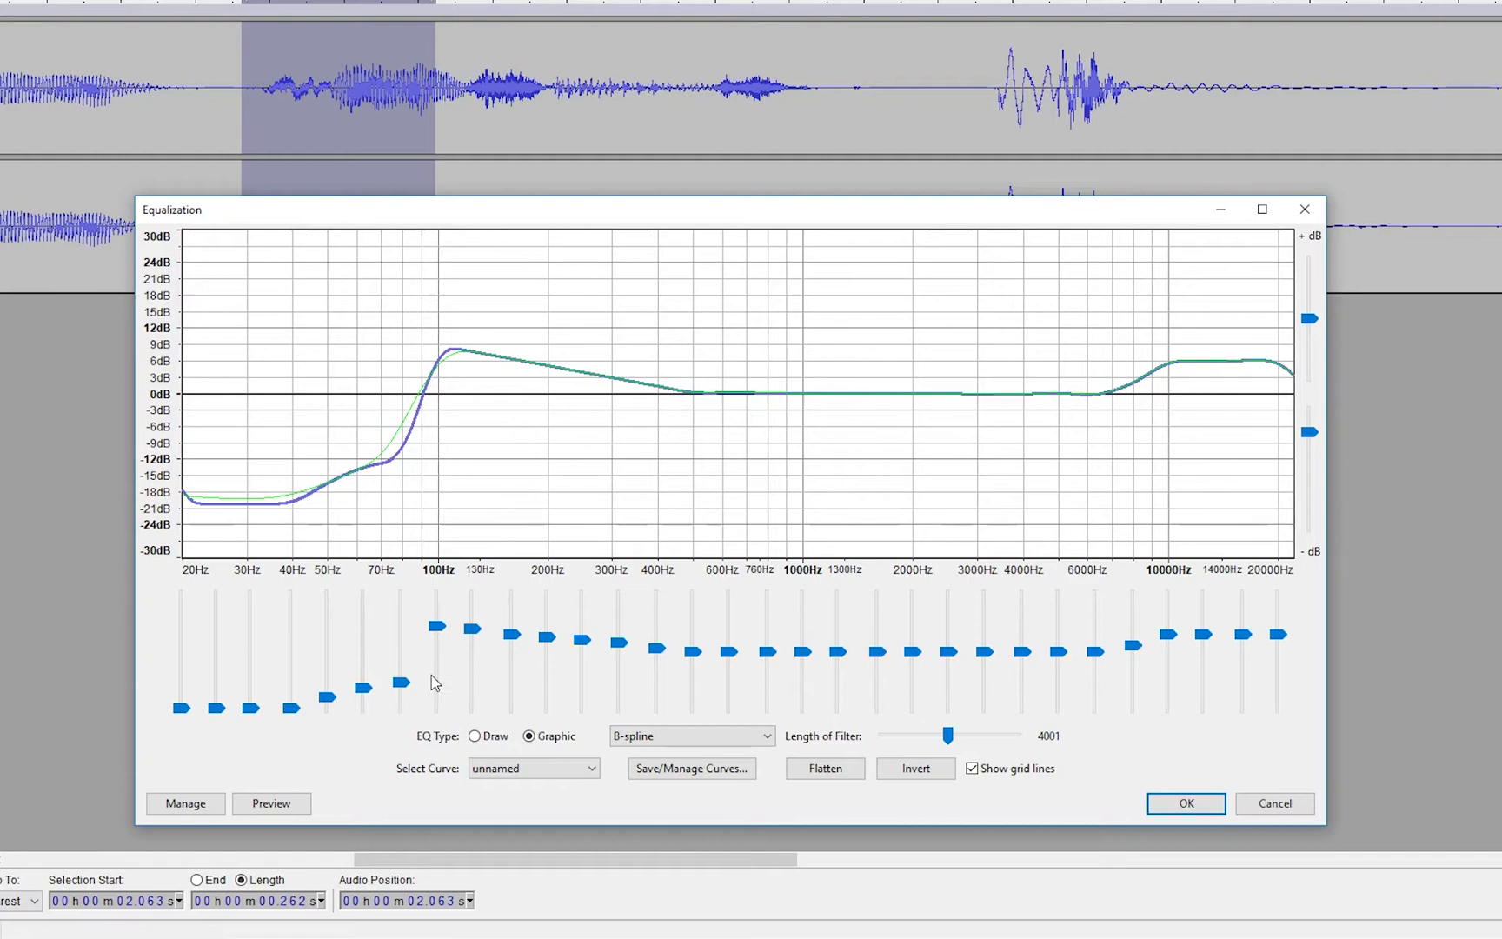
scroll(434, 678, "up", 3)
scroll(435, 673, "down", 5)
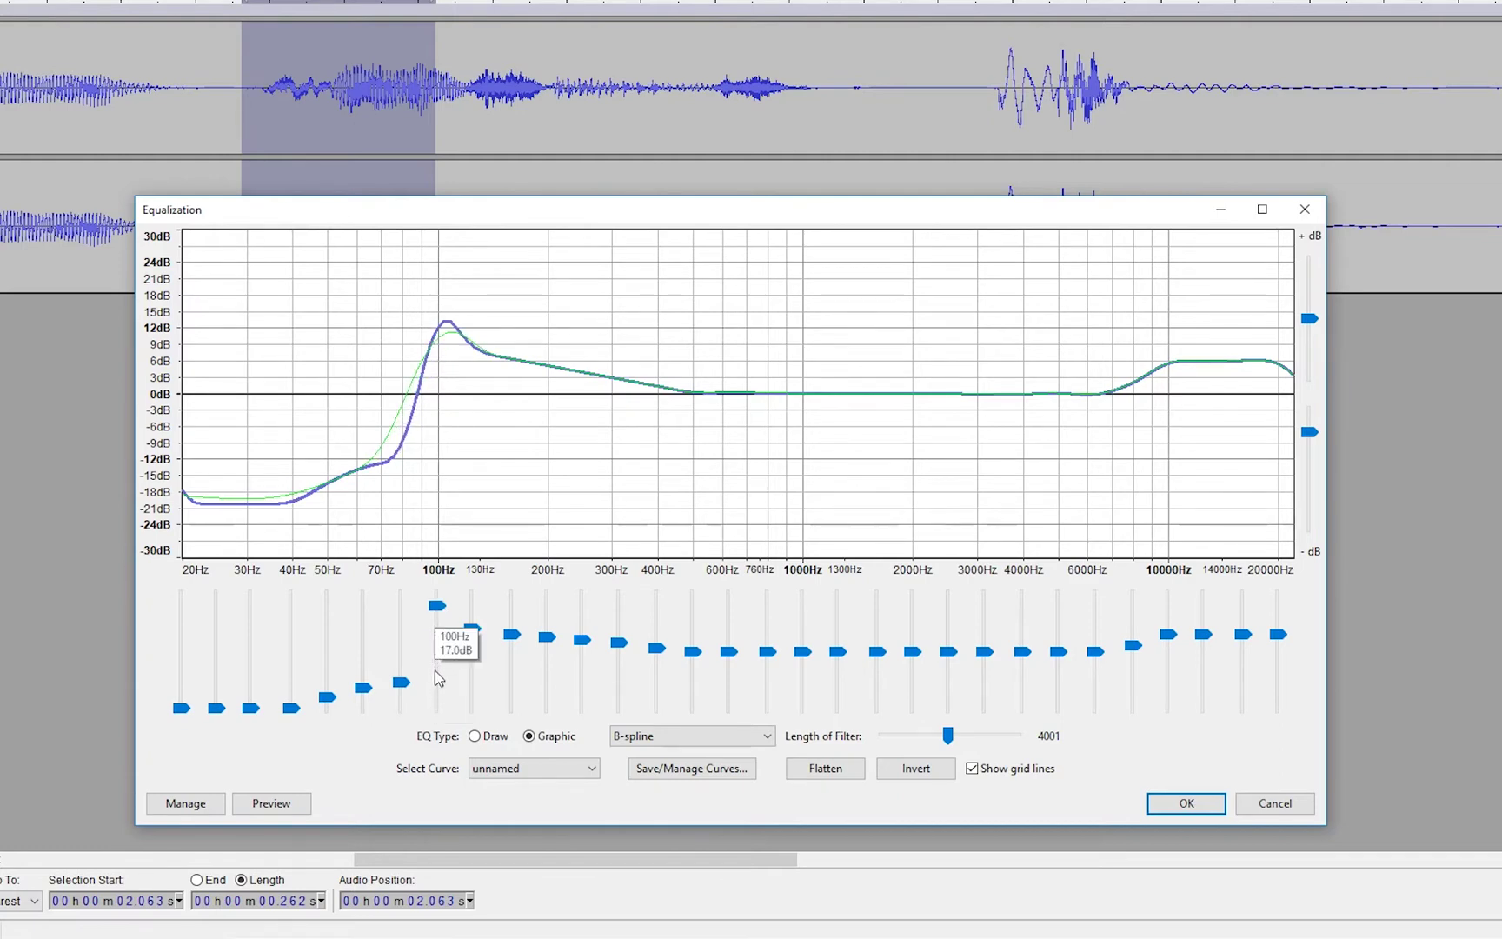
left_click_drag(437, 665, 438, 682)
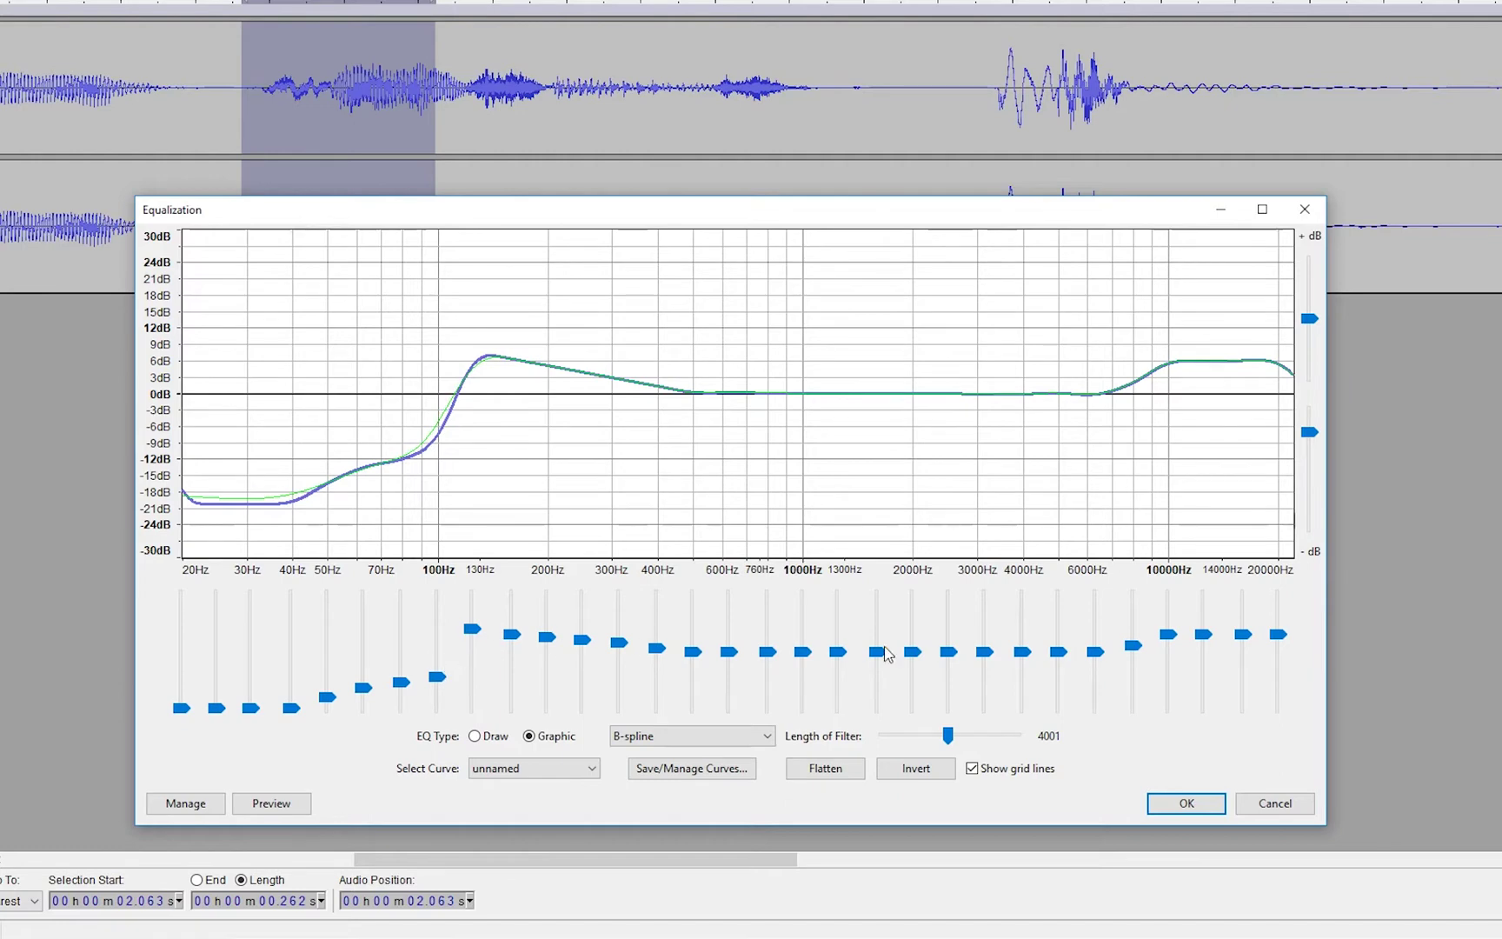
Load the saved Plosive Repair curve and bring up the Save/Manage Curves dialog
left_click(557, 769)
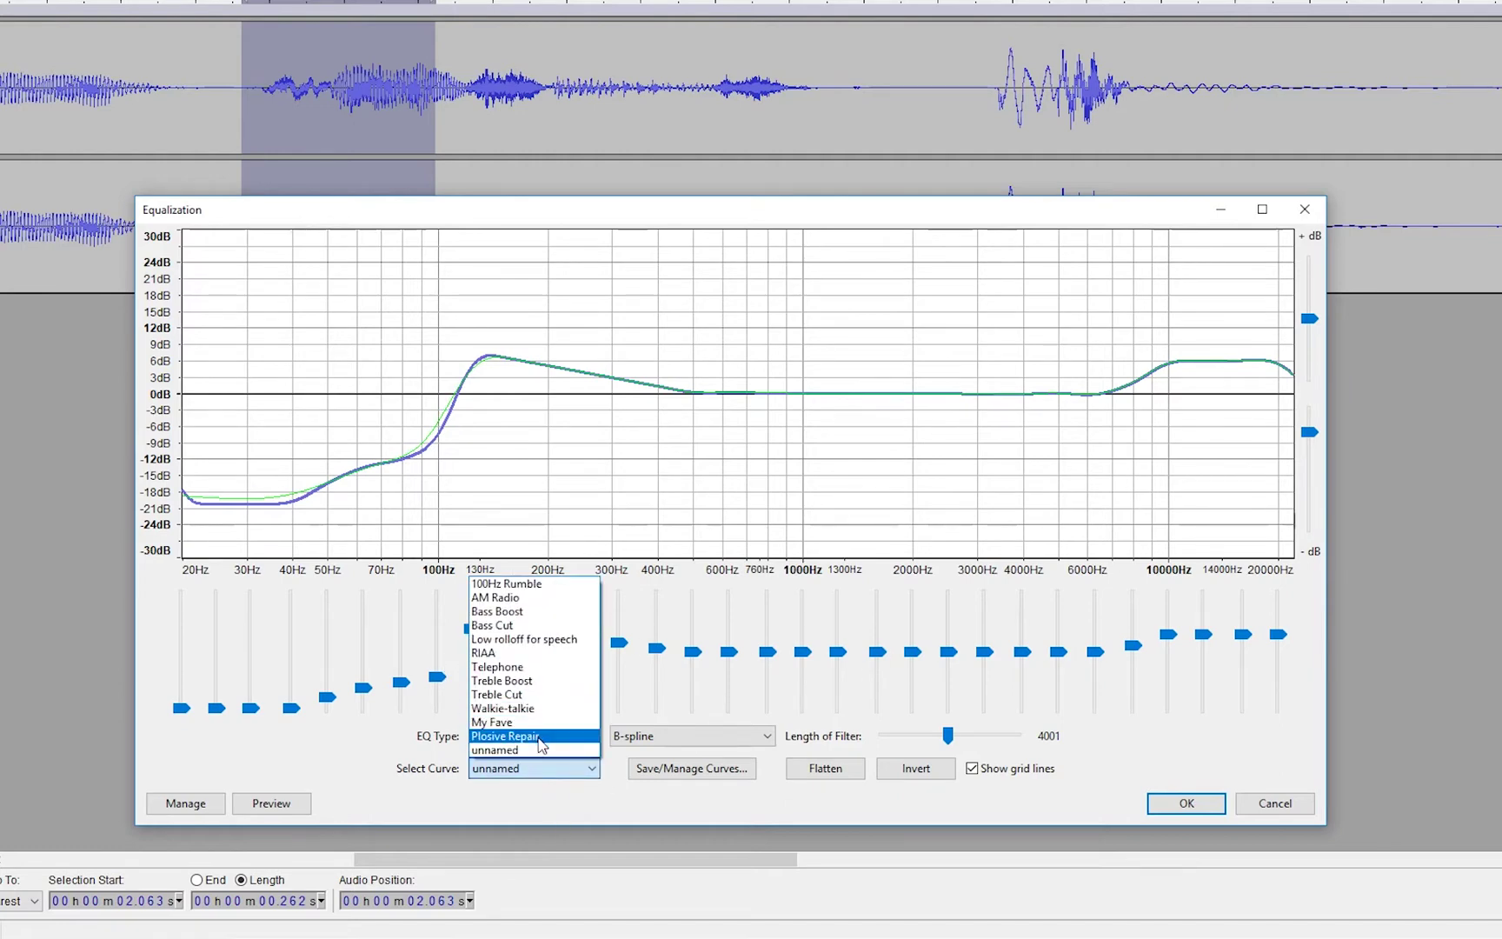
left_click(548, 737)
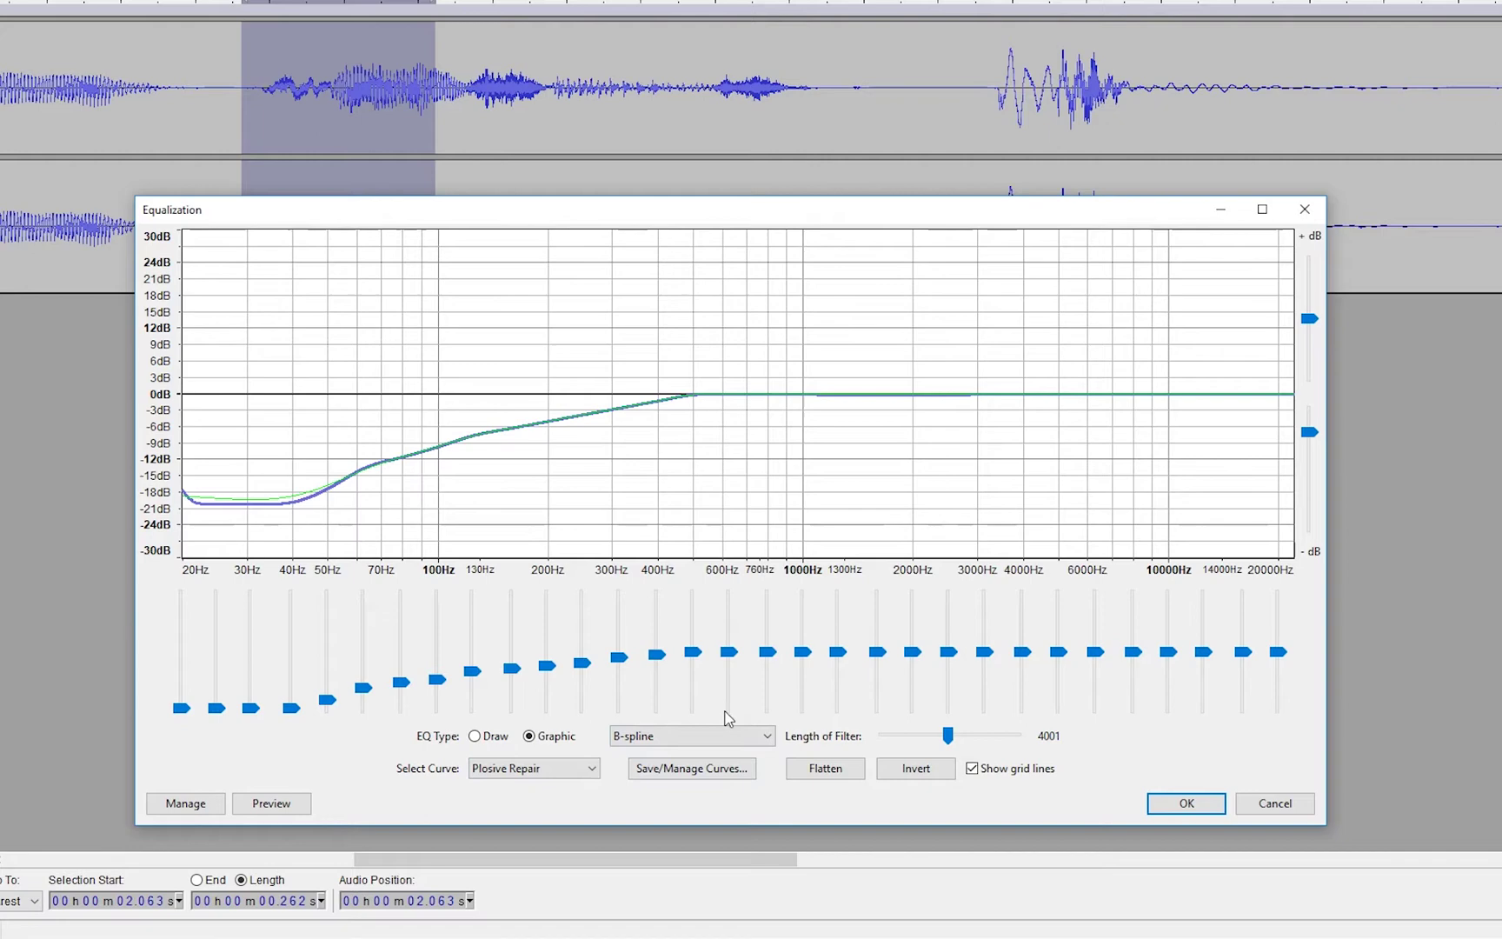
left_click(706, 769)
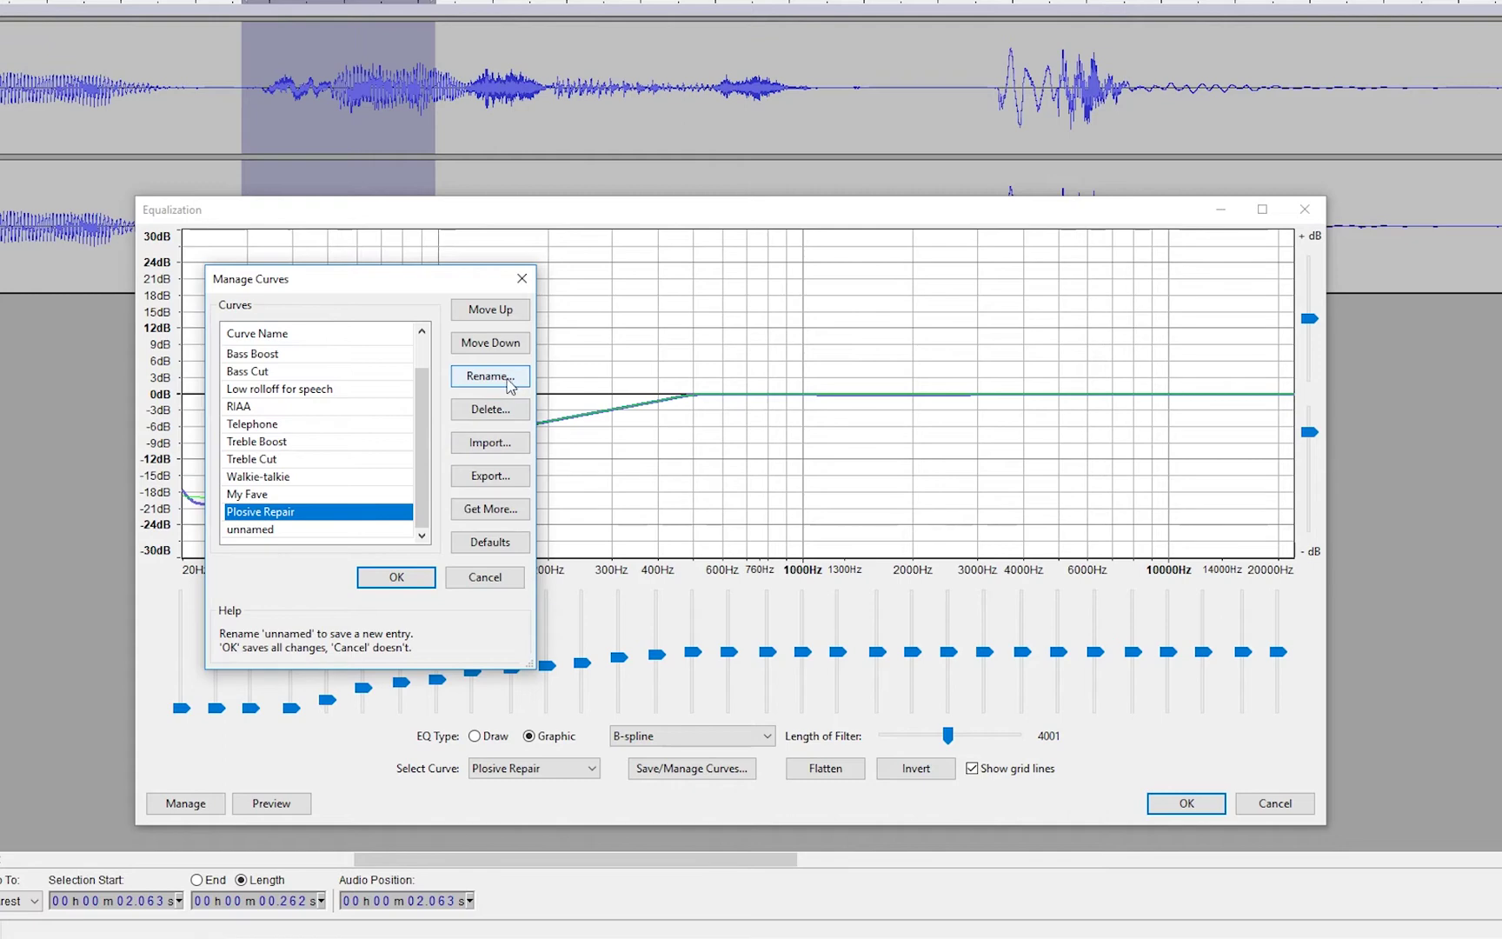
Select the 'unnamed' curve, start and cancel a rename, then cancel out of Manage Curves
left_click(326, 531)
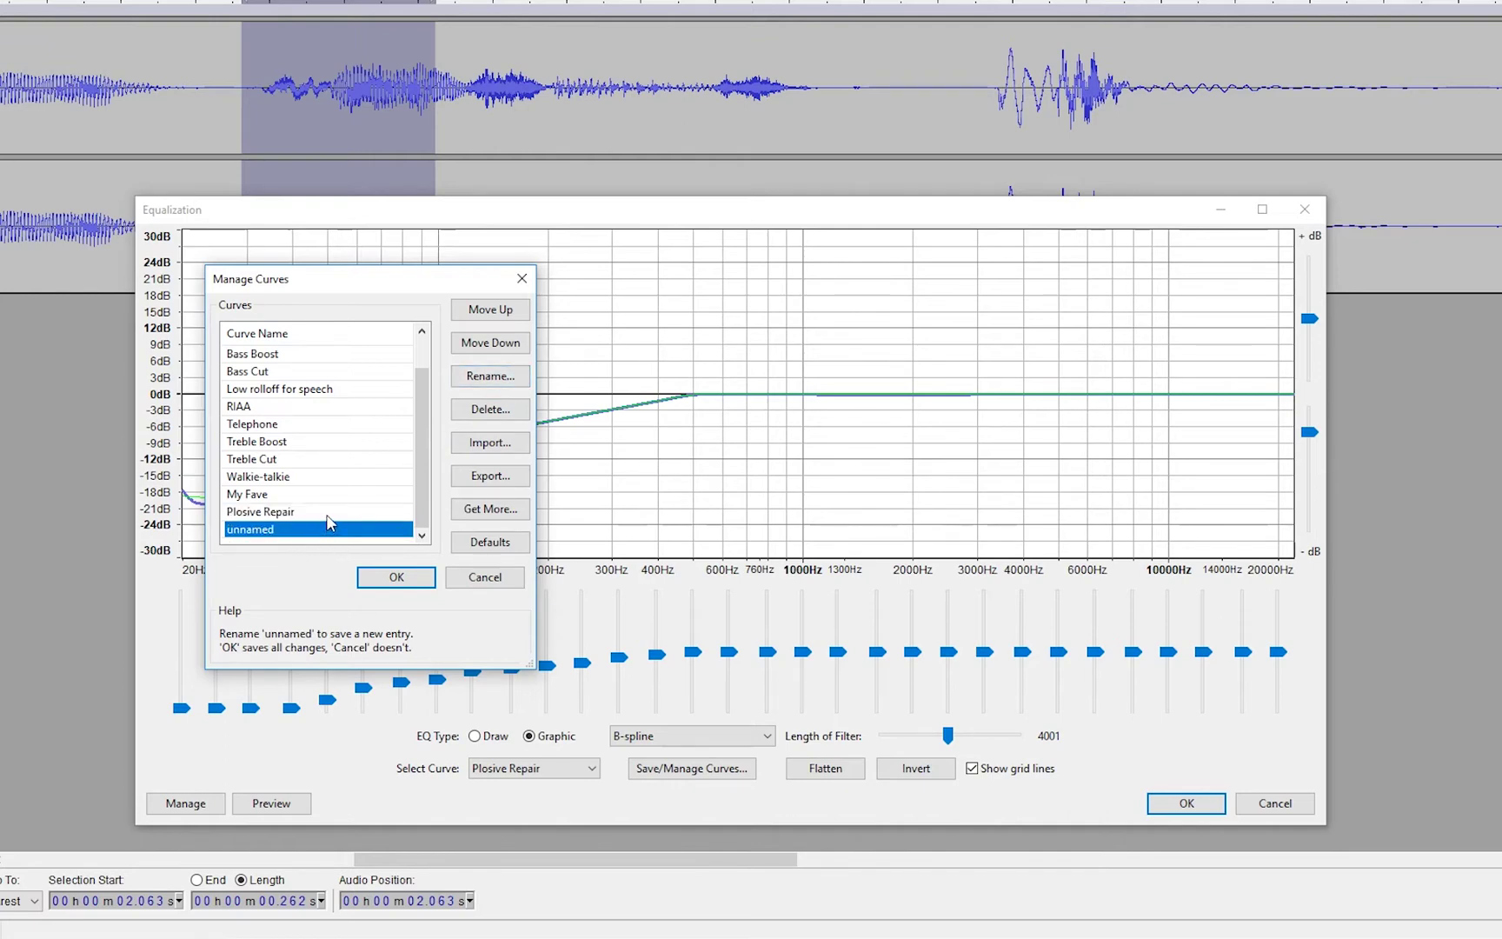
left_click(327, 513)
left_click(352, 531)
left_click(490, 375)
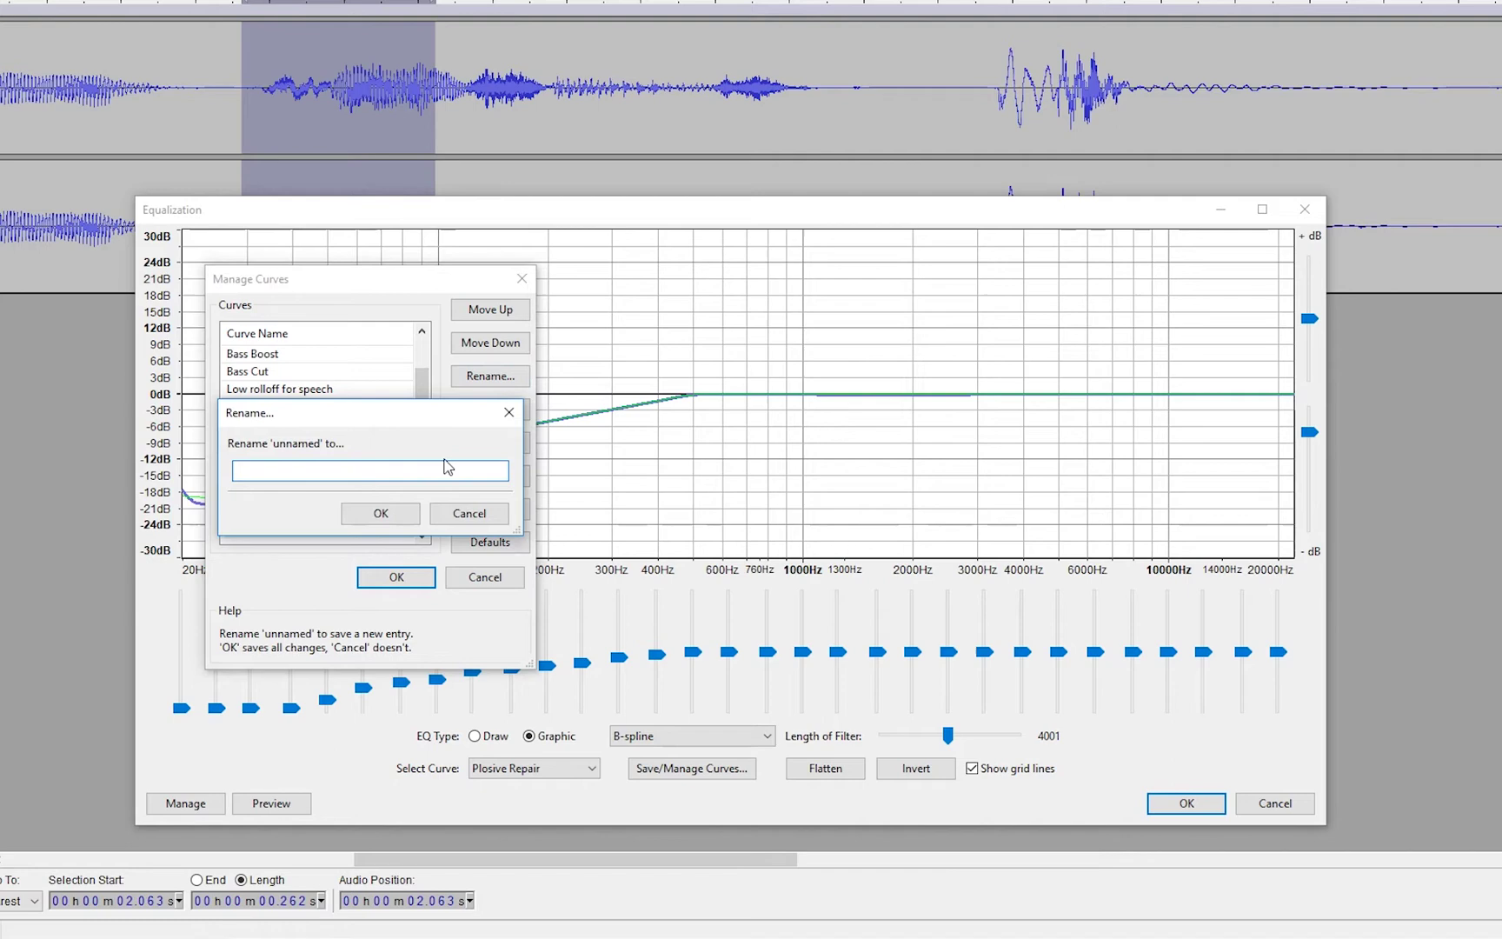
left_click(469, 513)
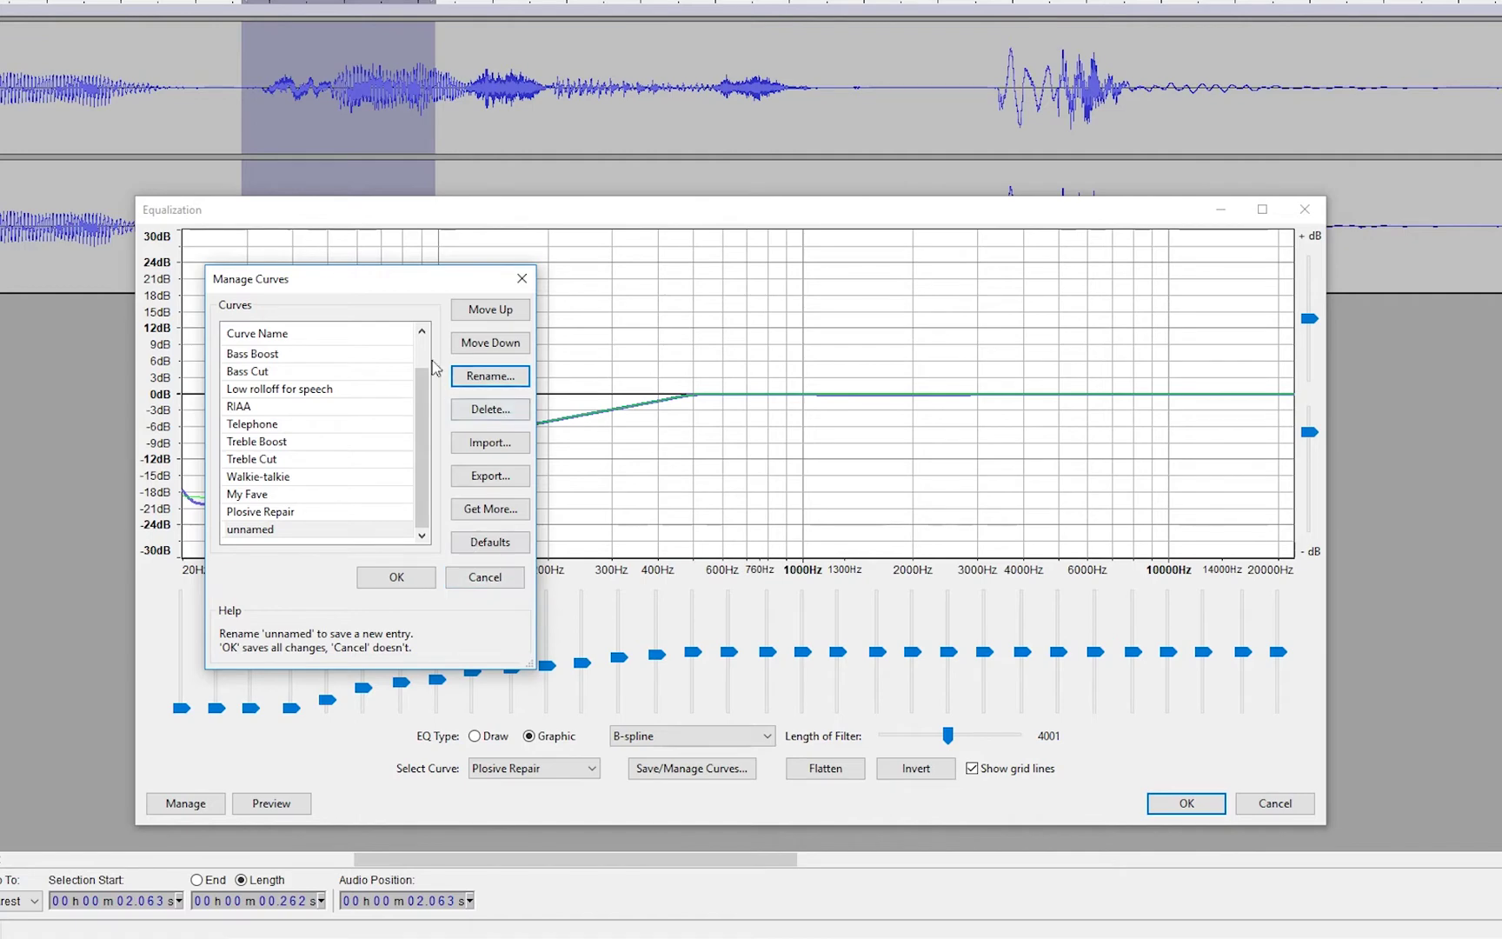
left_click(461, 582)
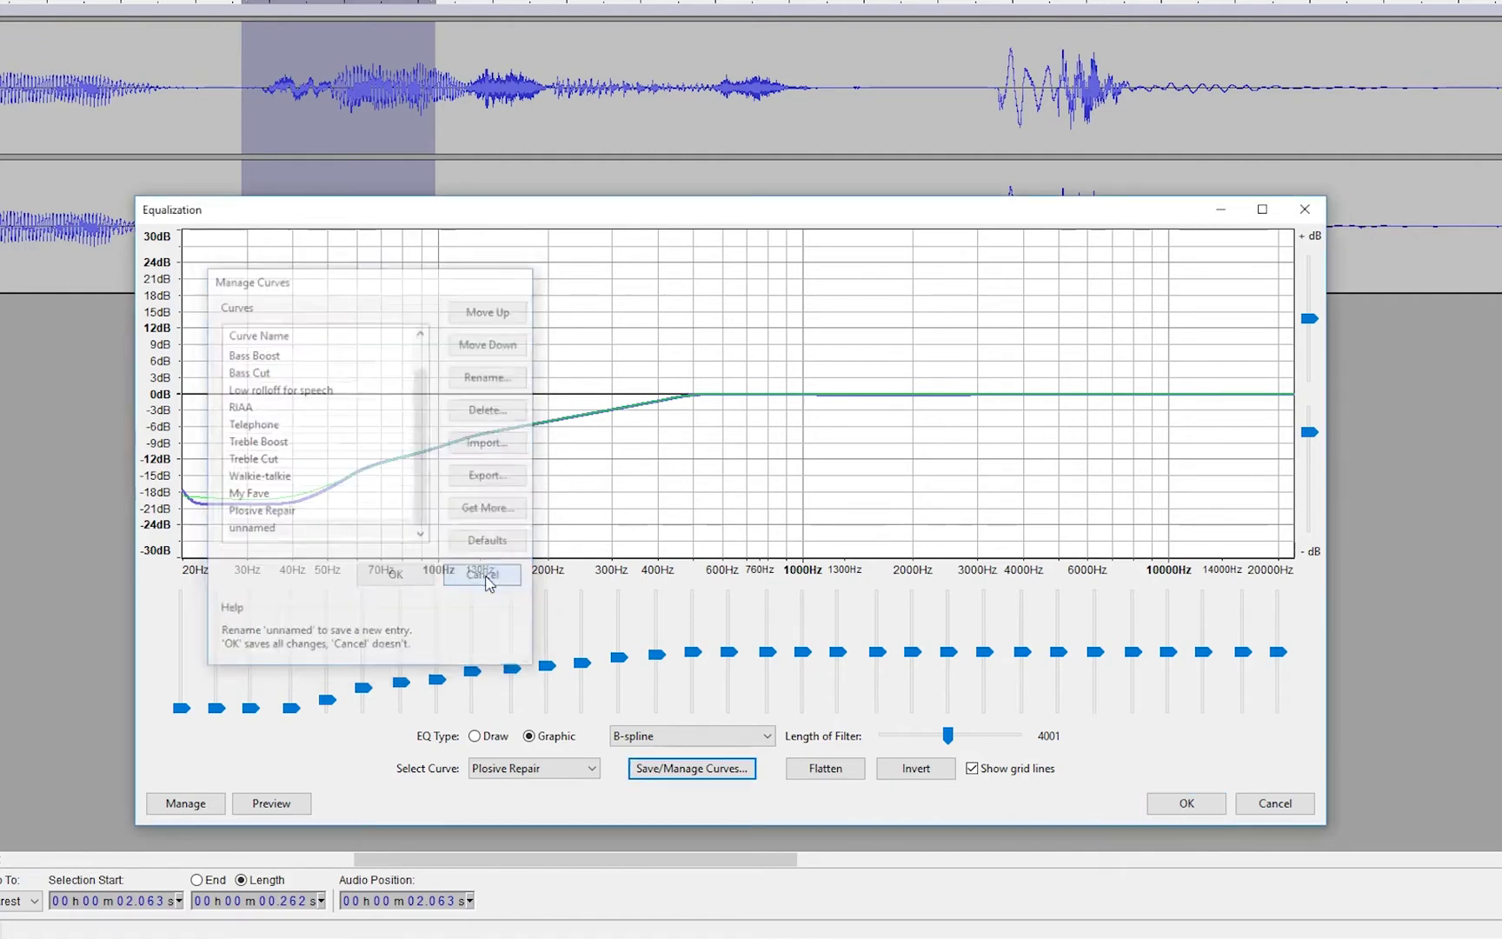
Keep Plosive Repair as the curve and apply it to the 0.262 s selection at 2.063 s
left_click(590, 768)
left_click(530, 740)
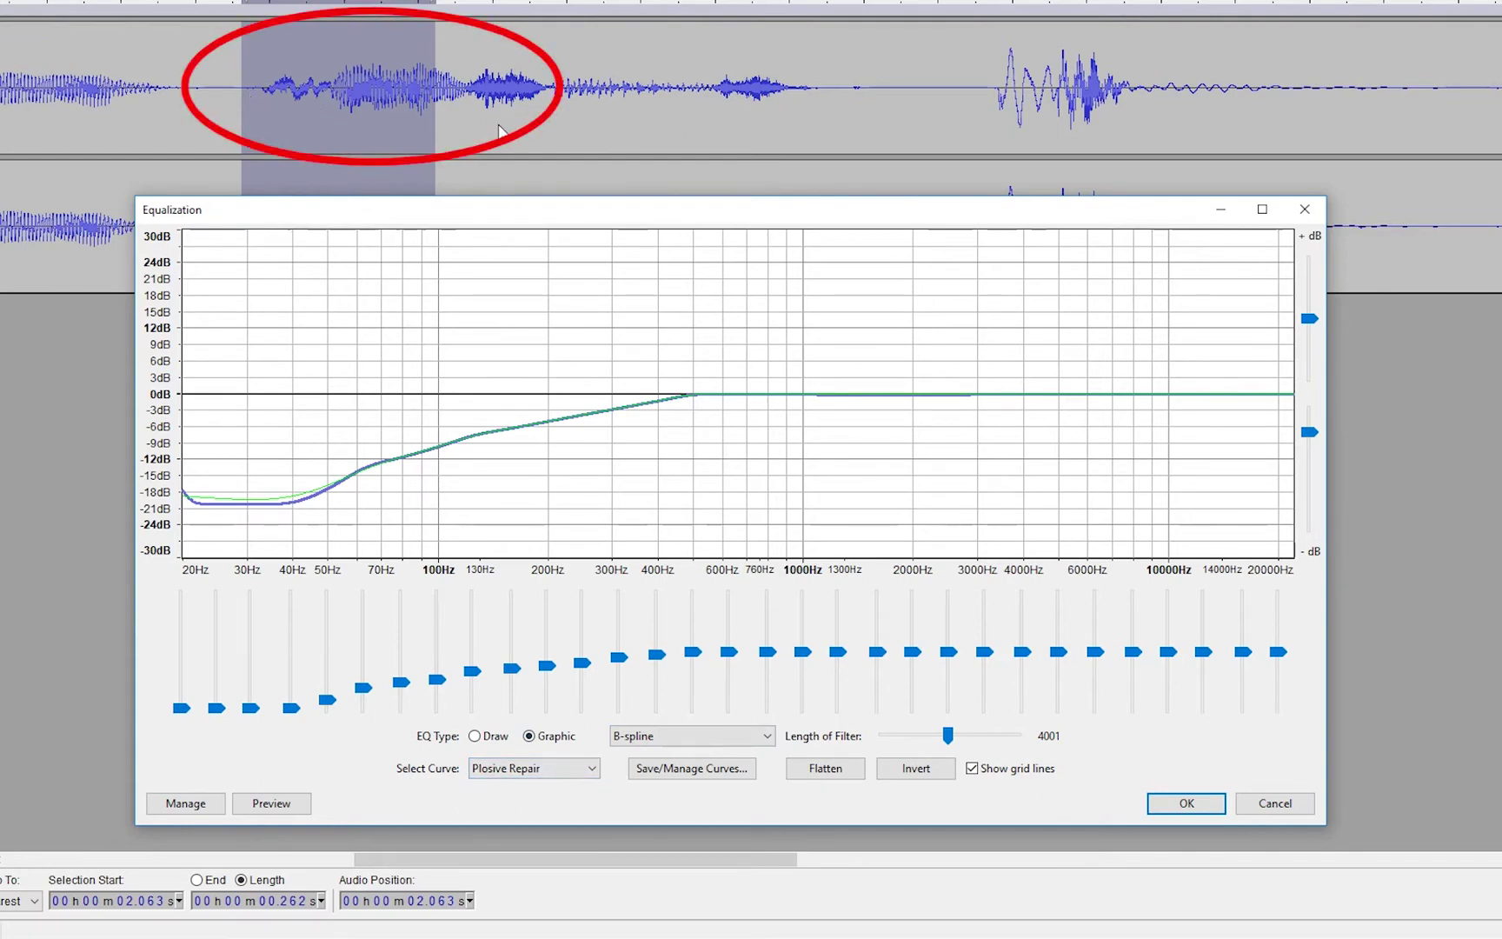
left_click(1205, 804)
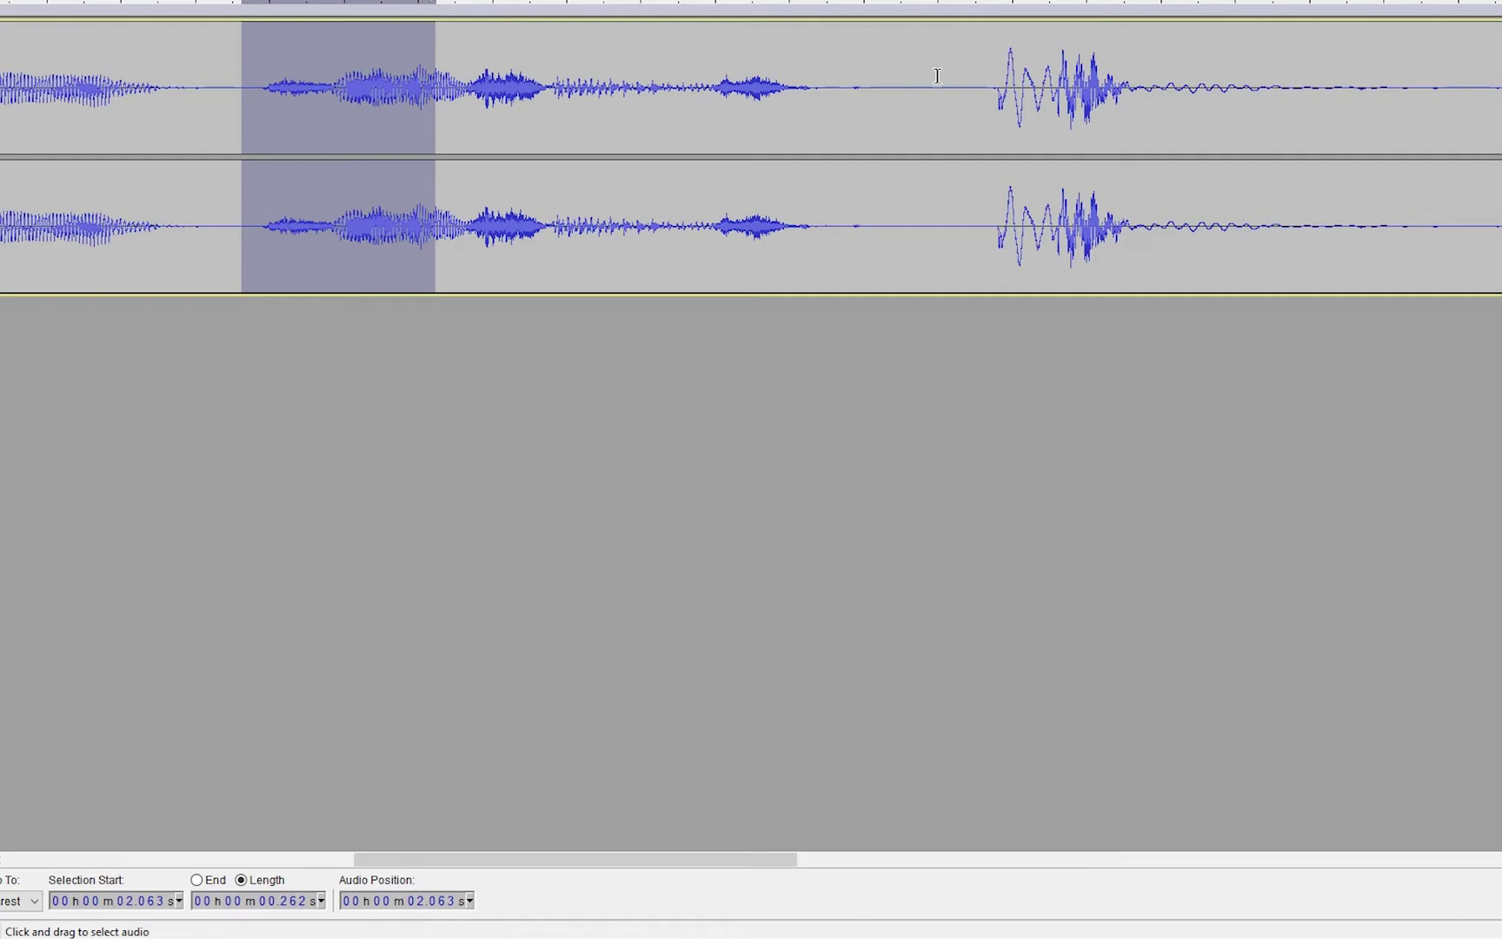
Select the 0.621 s burst starting at 3.057 s and apply the Plosive Repair equalization to it
left_click_drag(978, 83, 1440, 92)
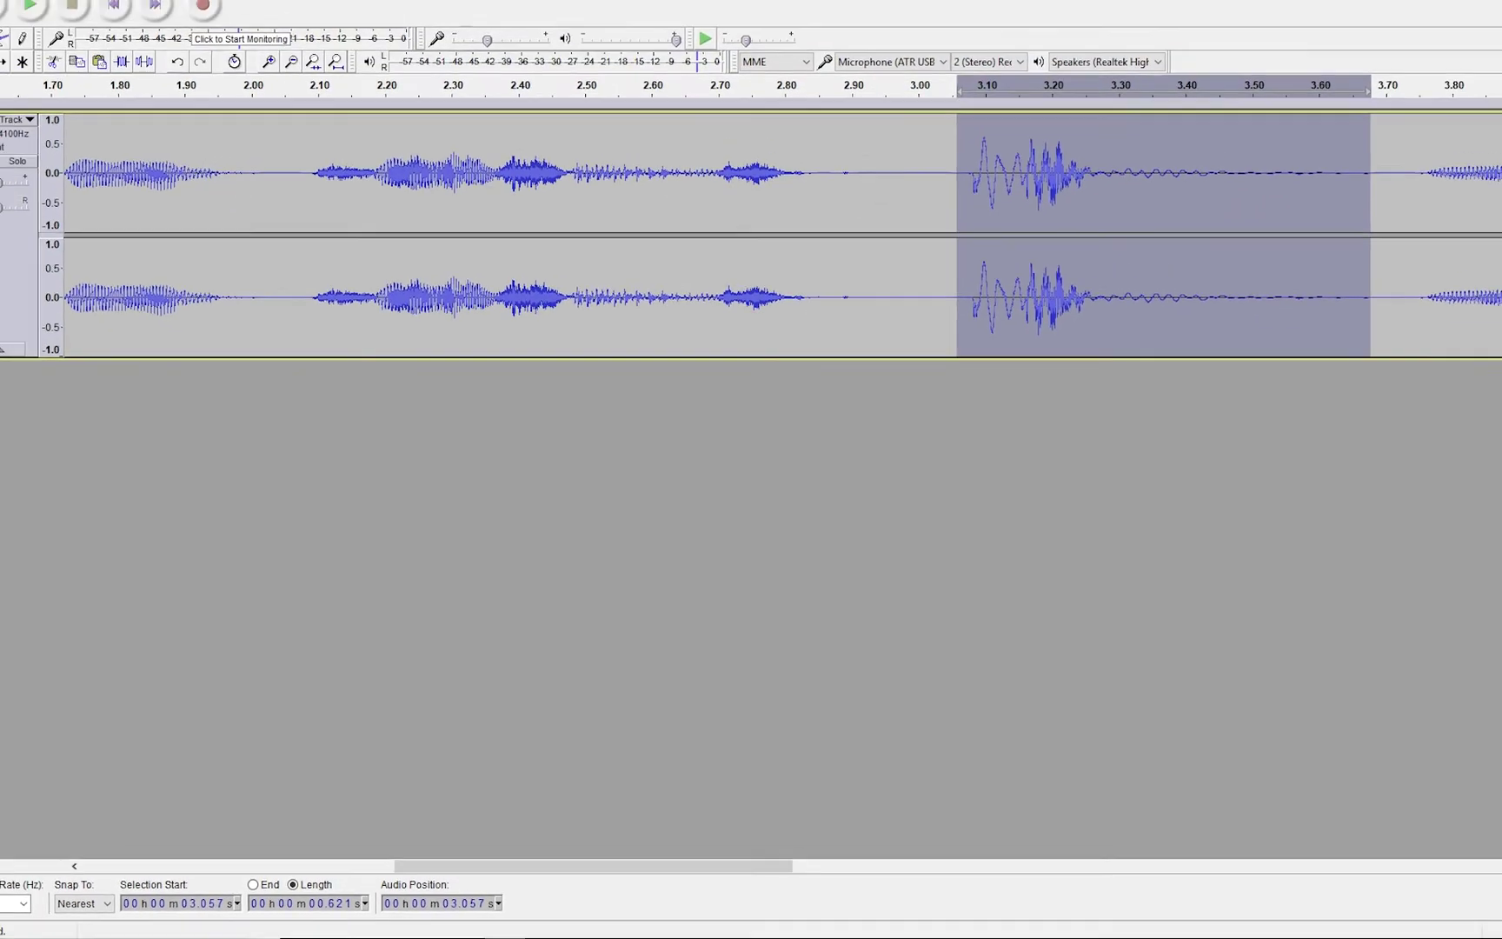
left_click(234, 25)
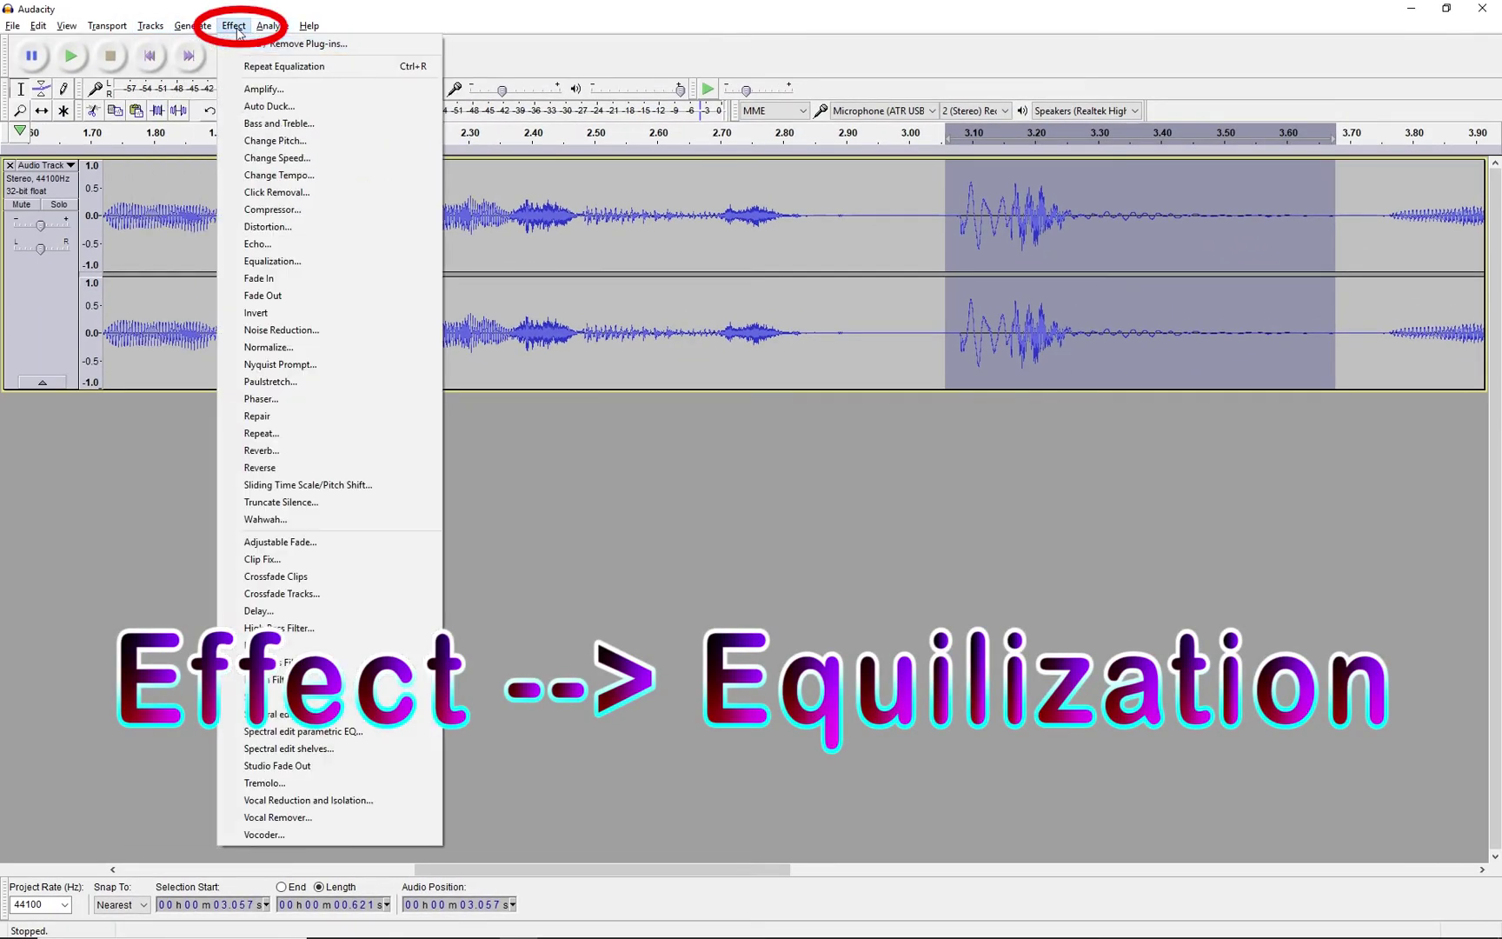
left_click(273, 260)
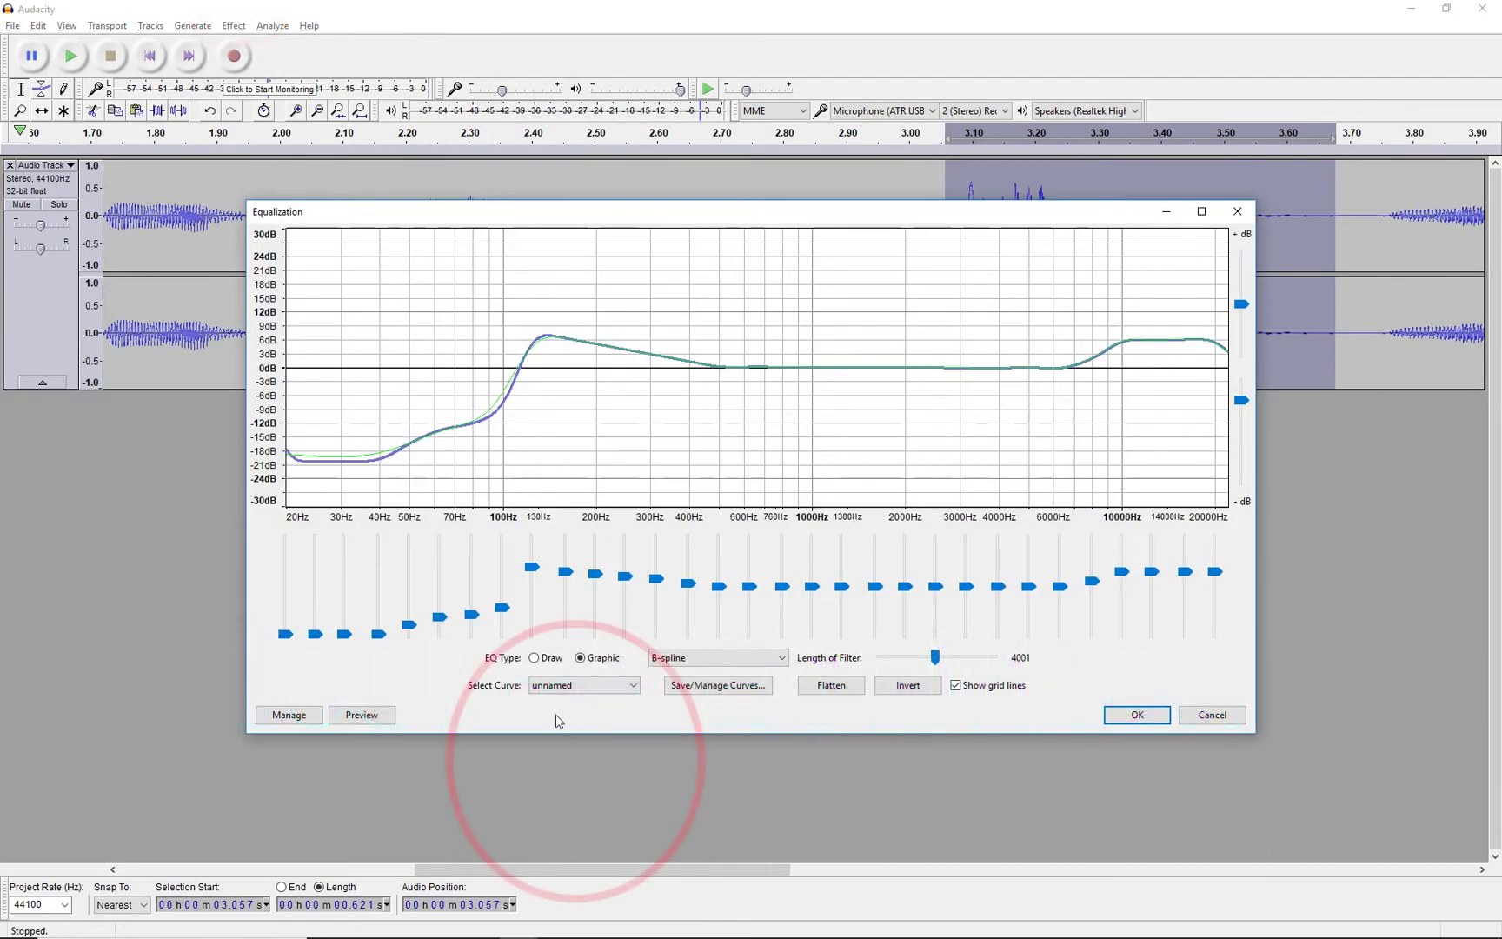
left_click(578, 686)
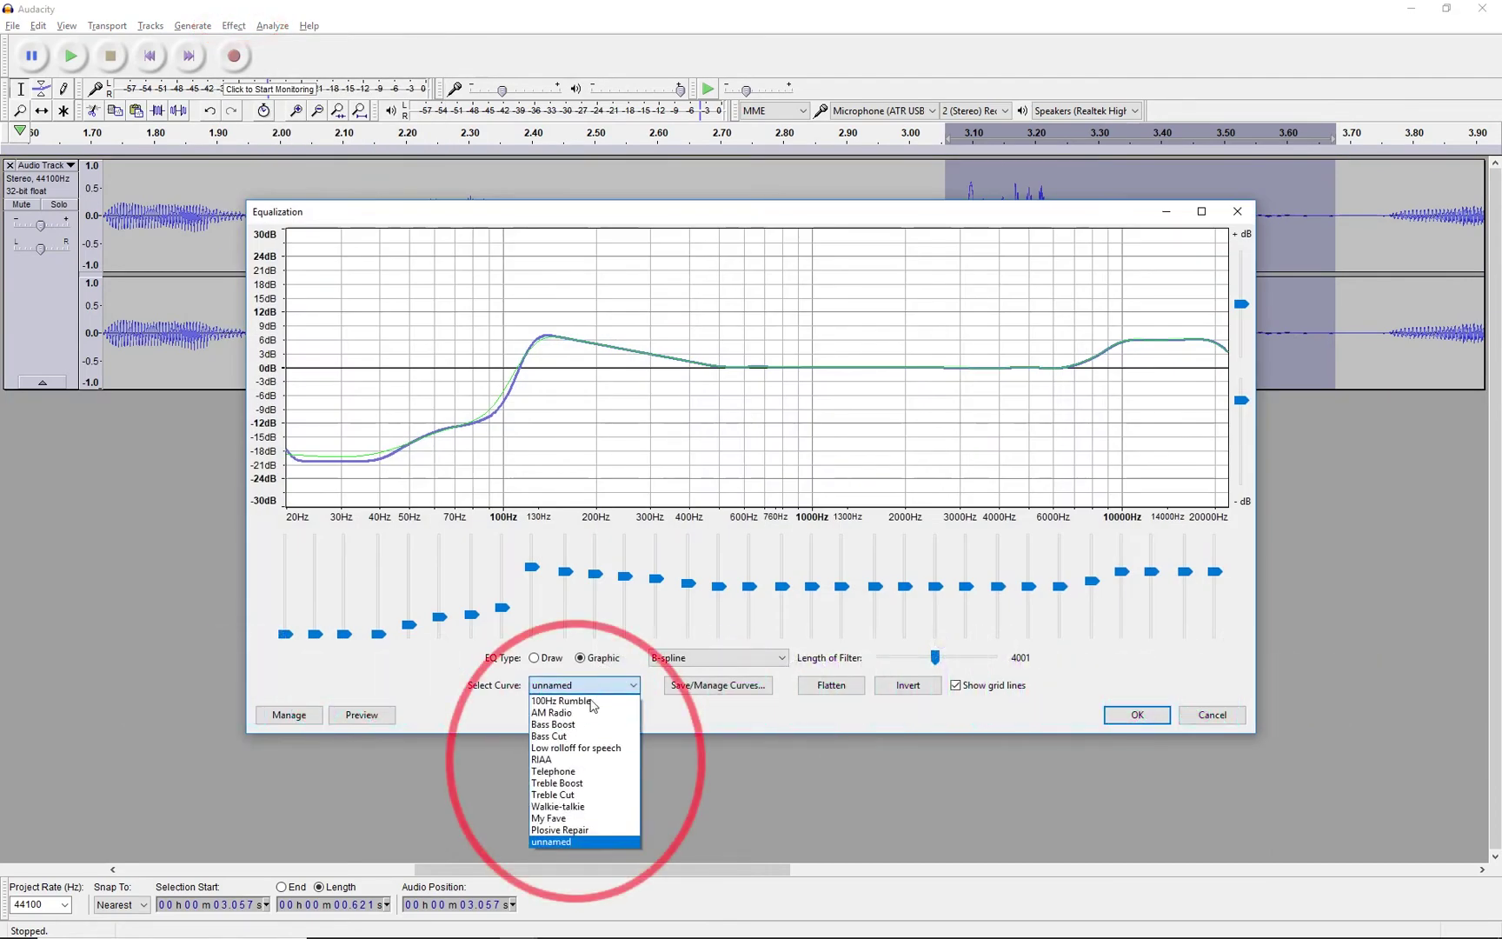
left_click(593, 831)
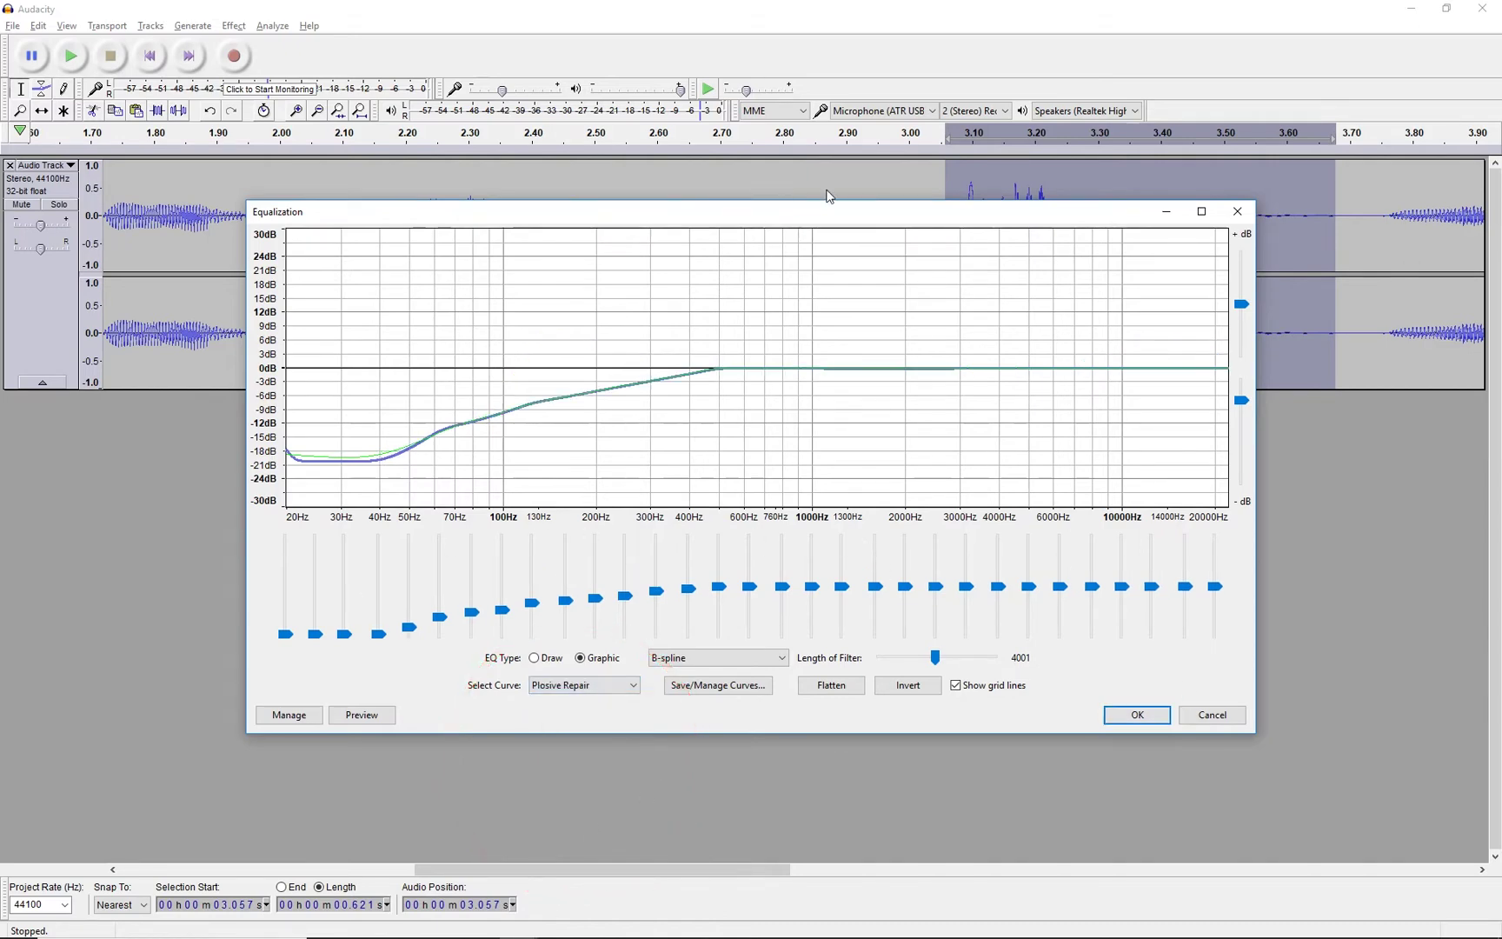
mouse_move(891, 218)
left_mouse_down()
mouse_move(969, 318)
mouse_move(1044, 287)
left_mouse_up()
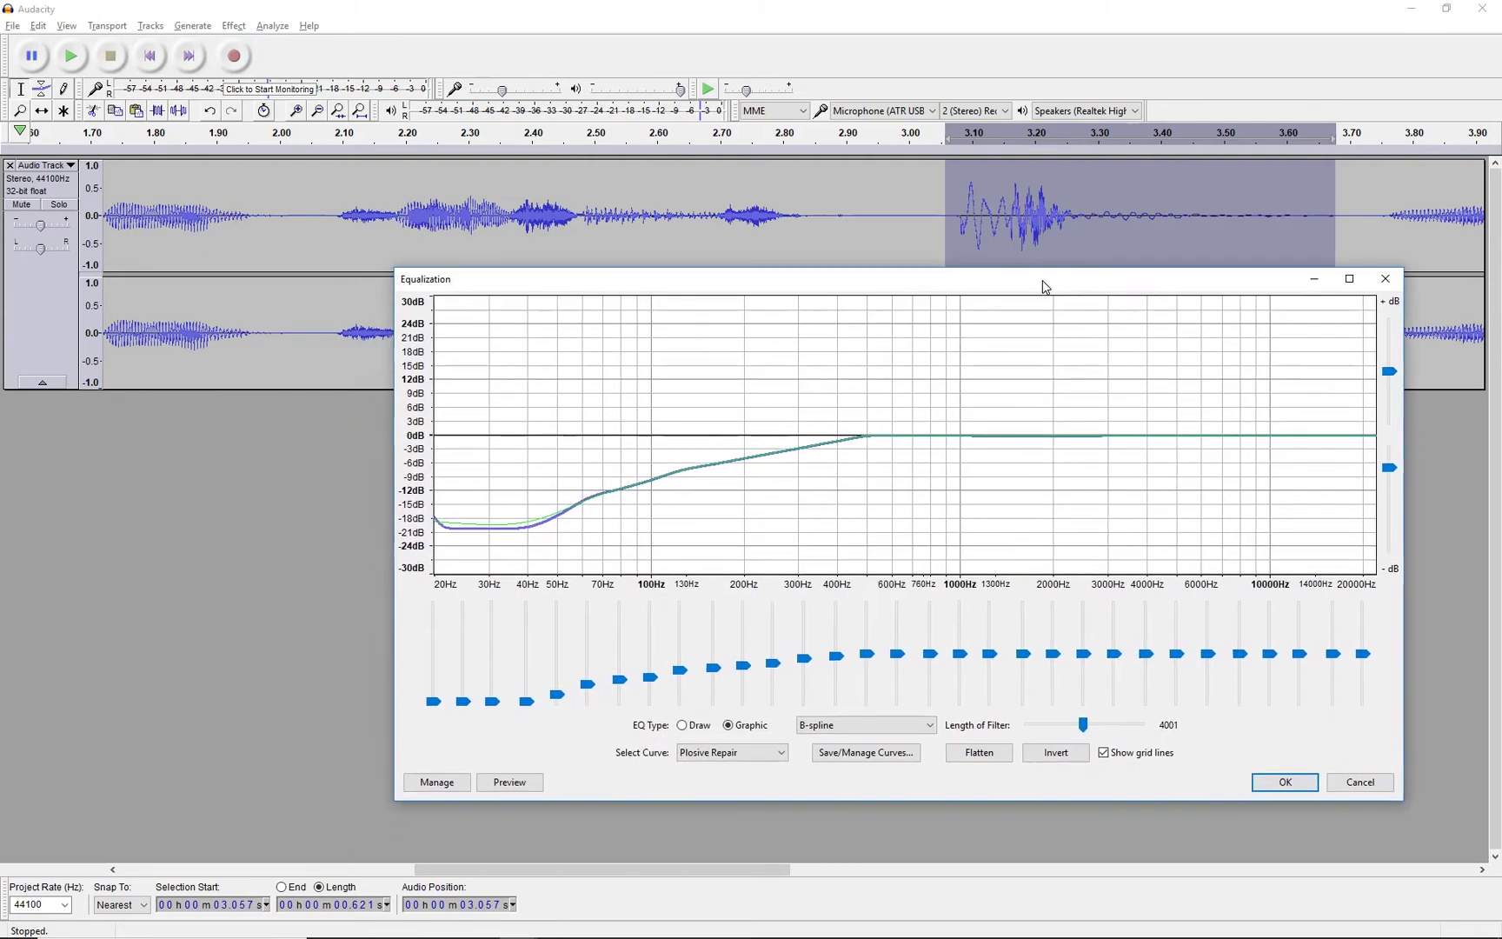
left_click(1284, 782)
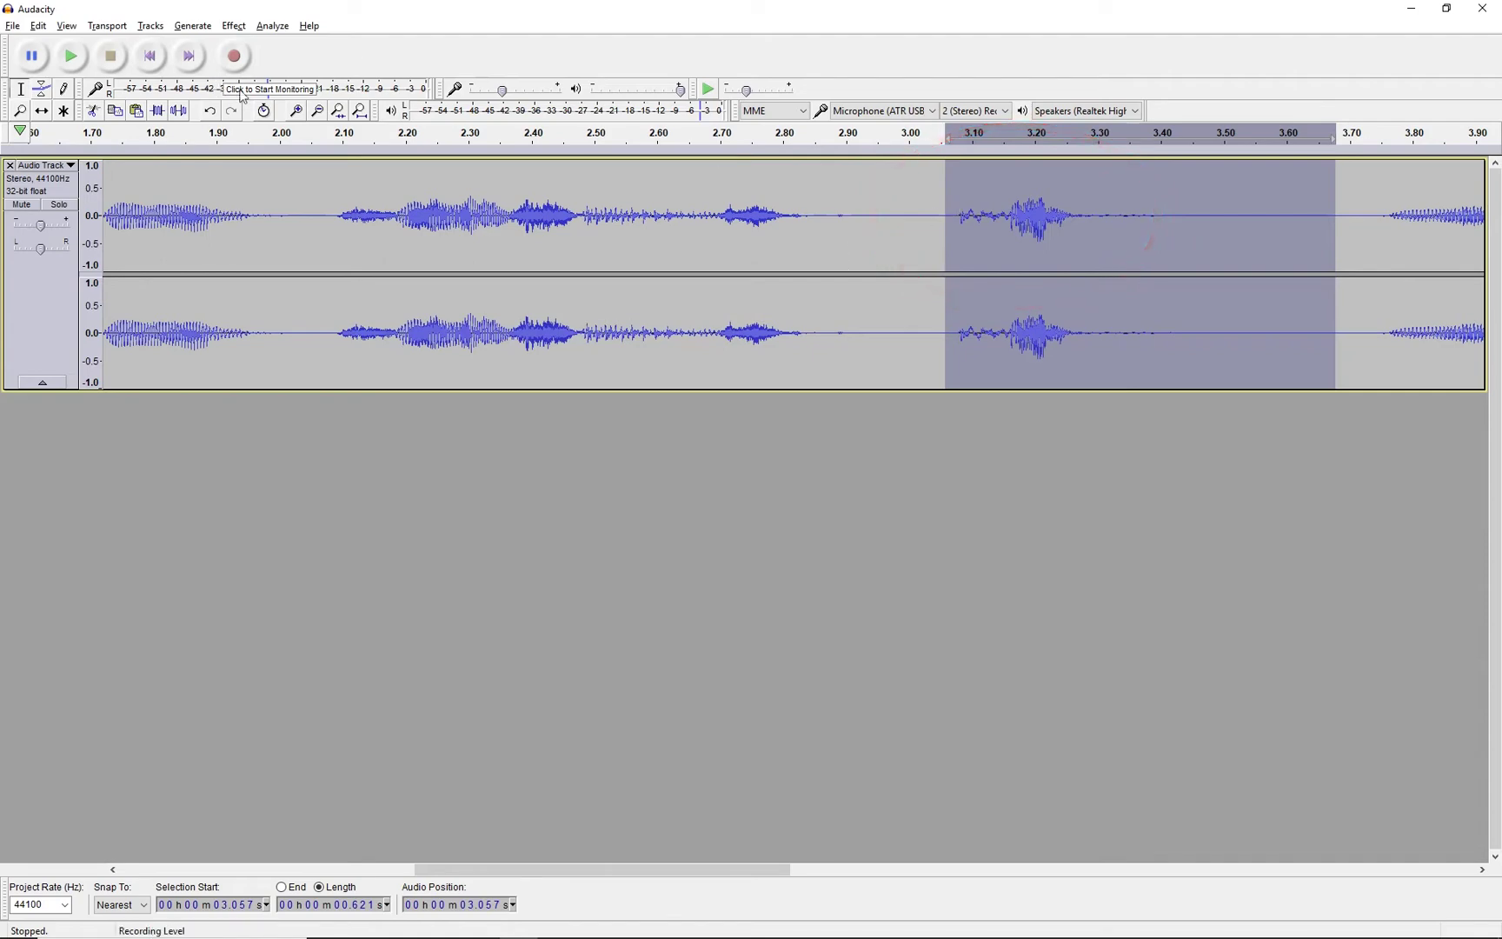
Zoom in on the treated burst and select it from about 3.07 to 3.39 s
left_click(295, 110)
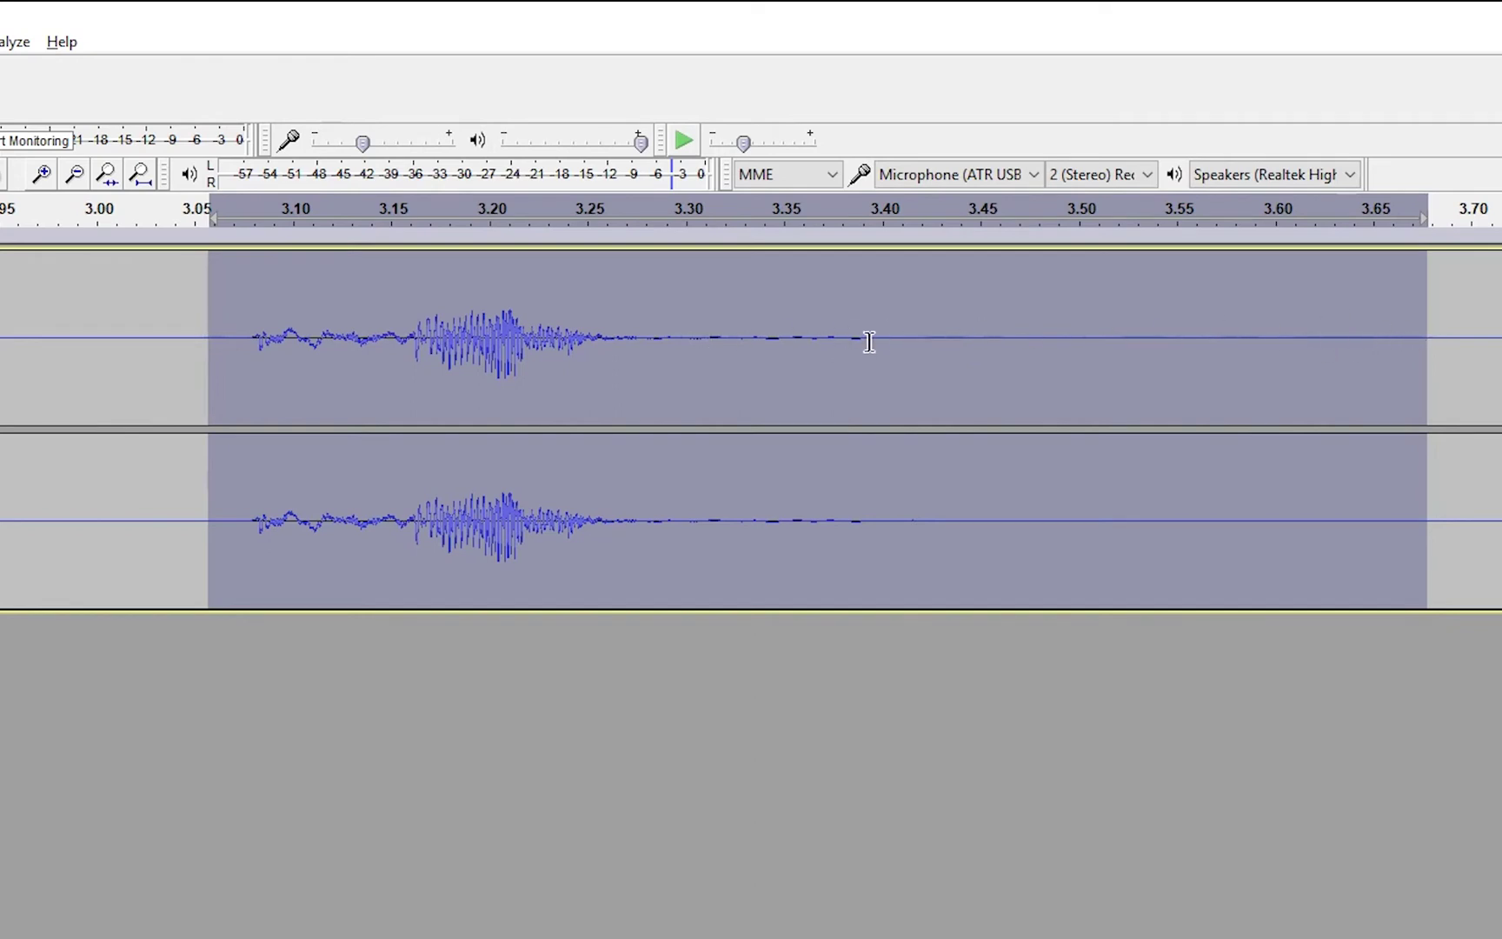
left_click_drag(866, 337, 841, 339)
left_click_drag(733, 342, 226, 339)
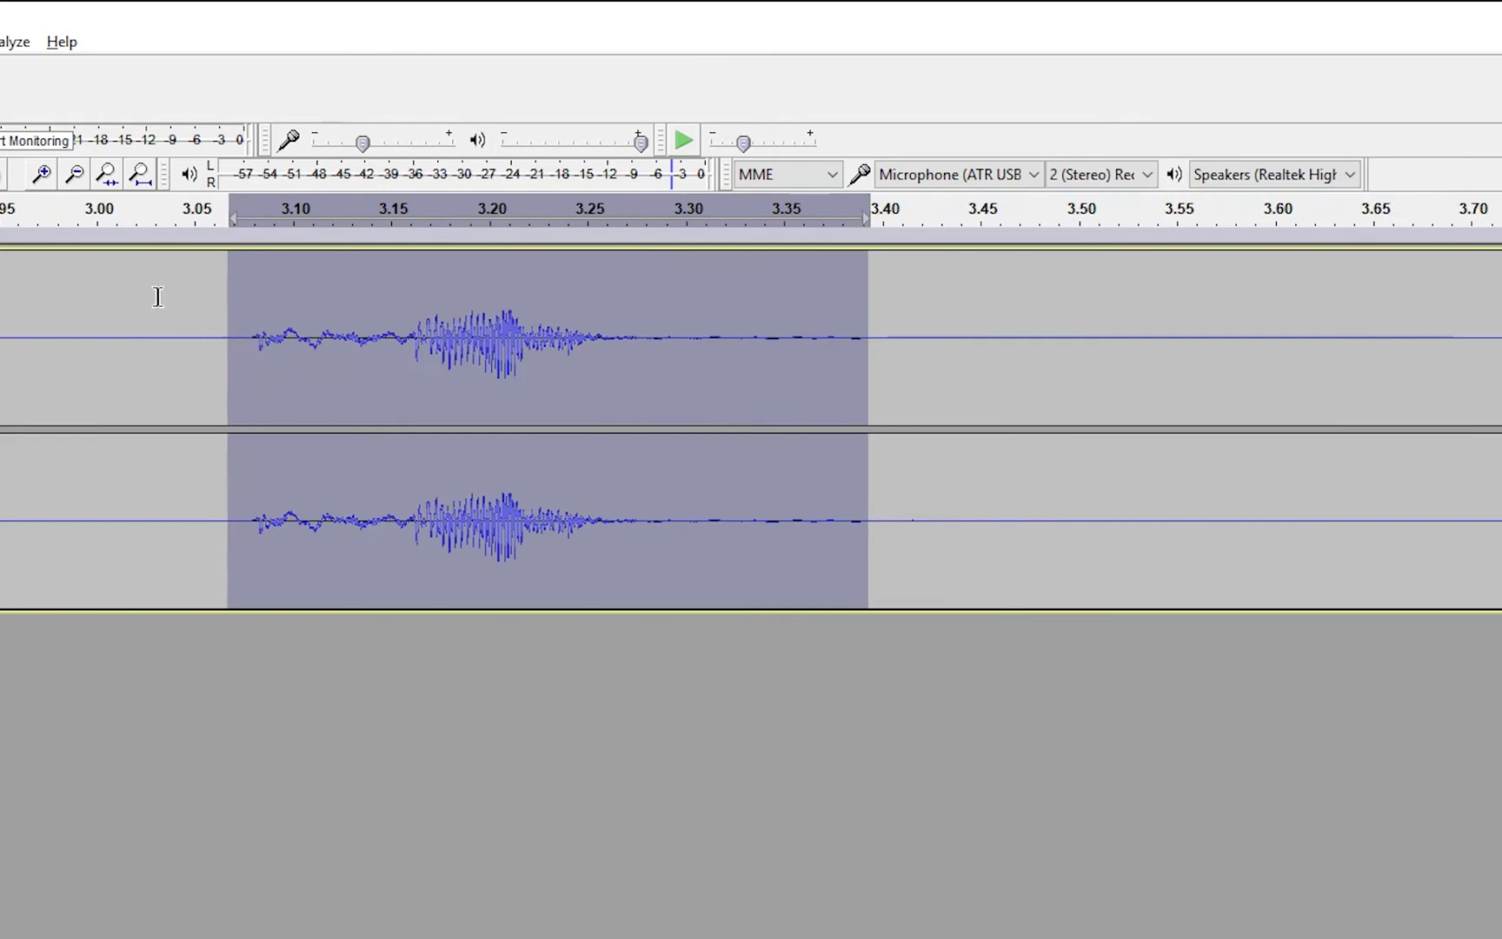
Apply the Plosive Repair equalization again to the 3.07–3.39 s selection, then deselect it
left_click(49, 35)
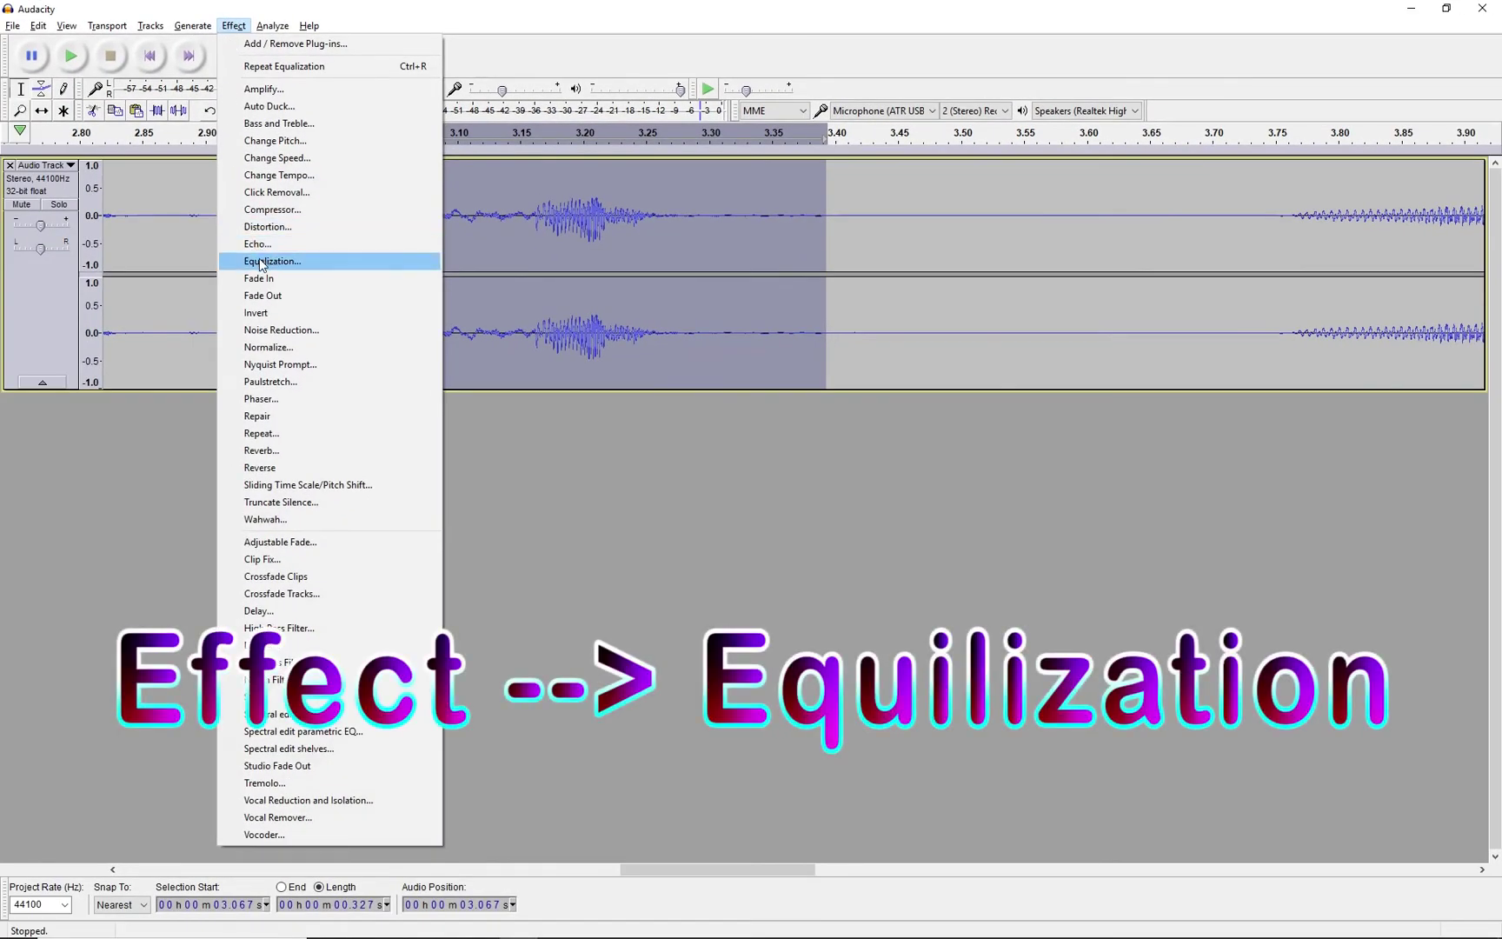
left_click(261, 263)
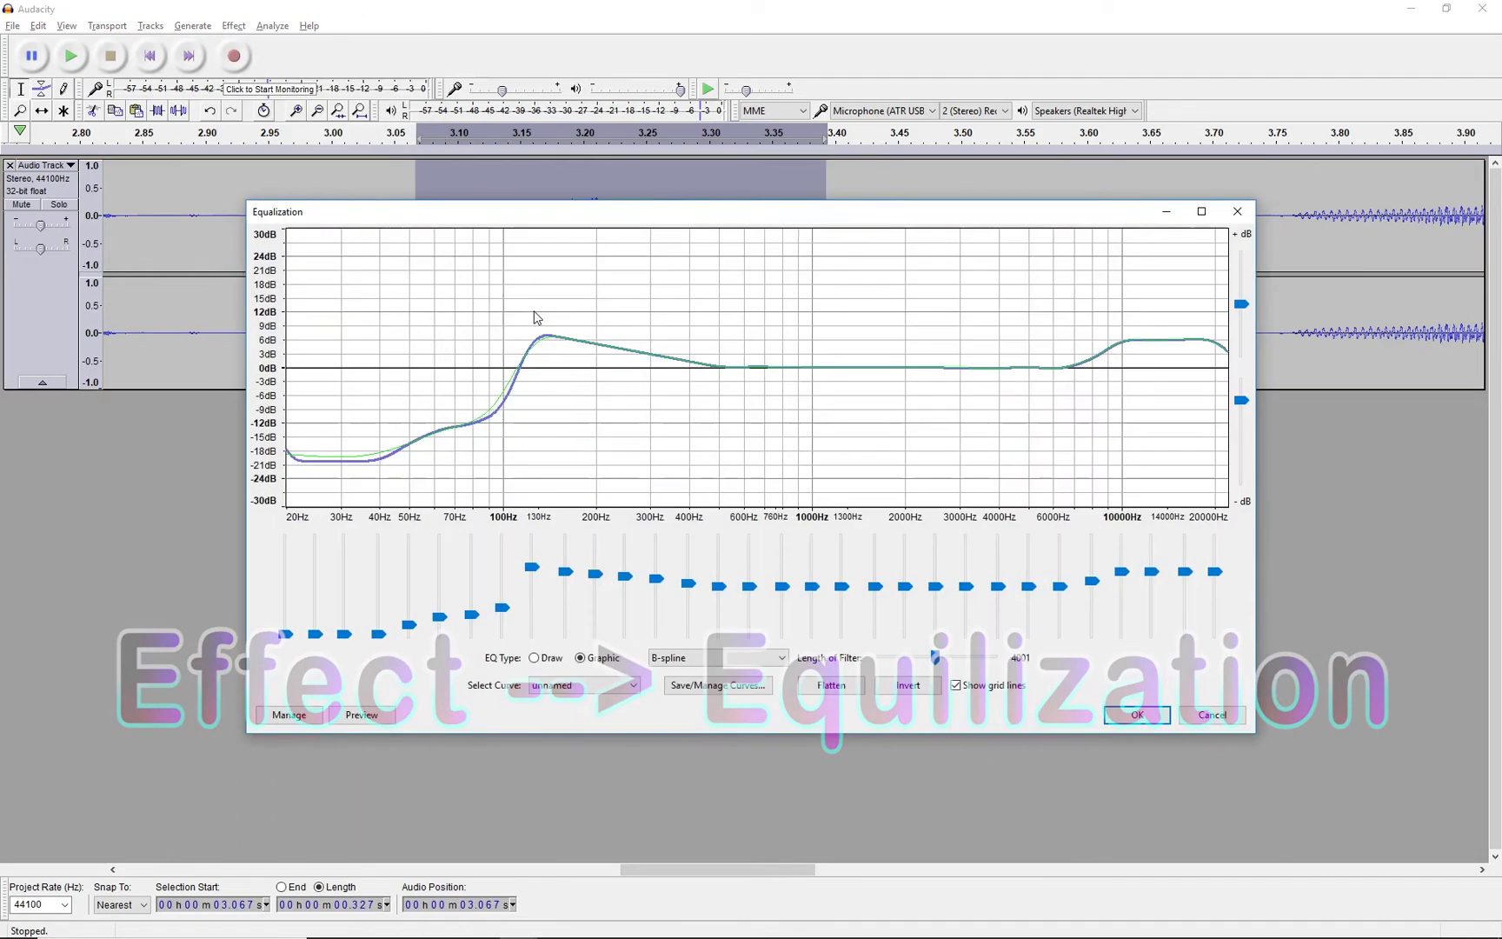
left_click(593, 686)
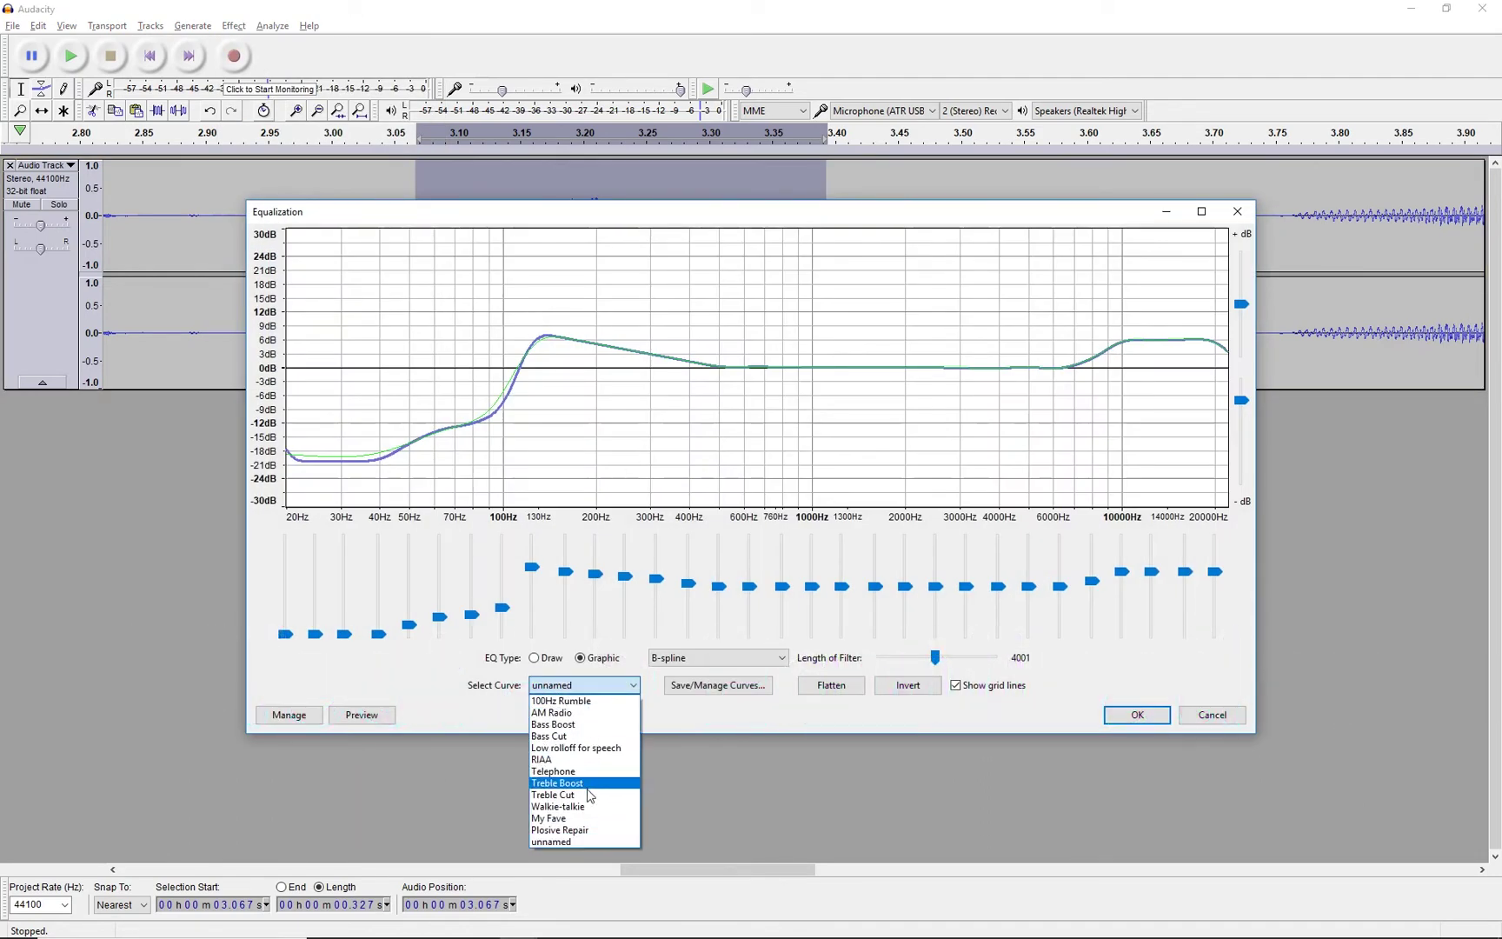
left_click(622, 830)
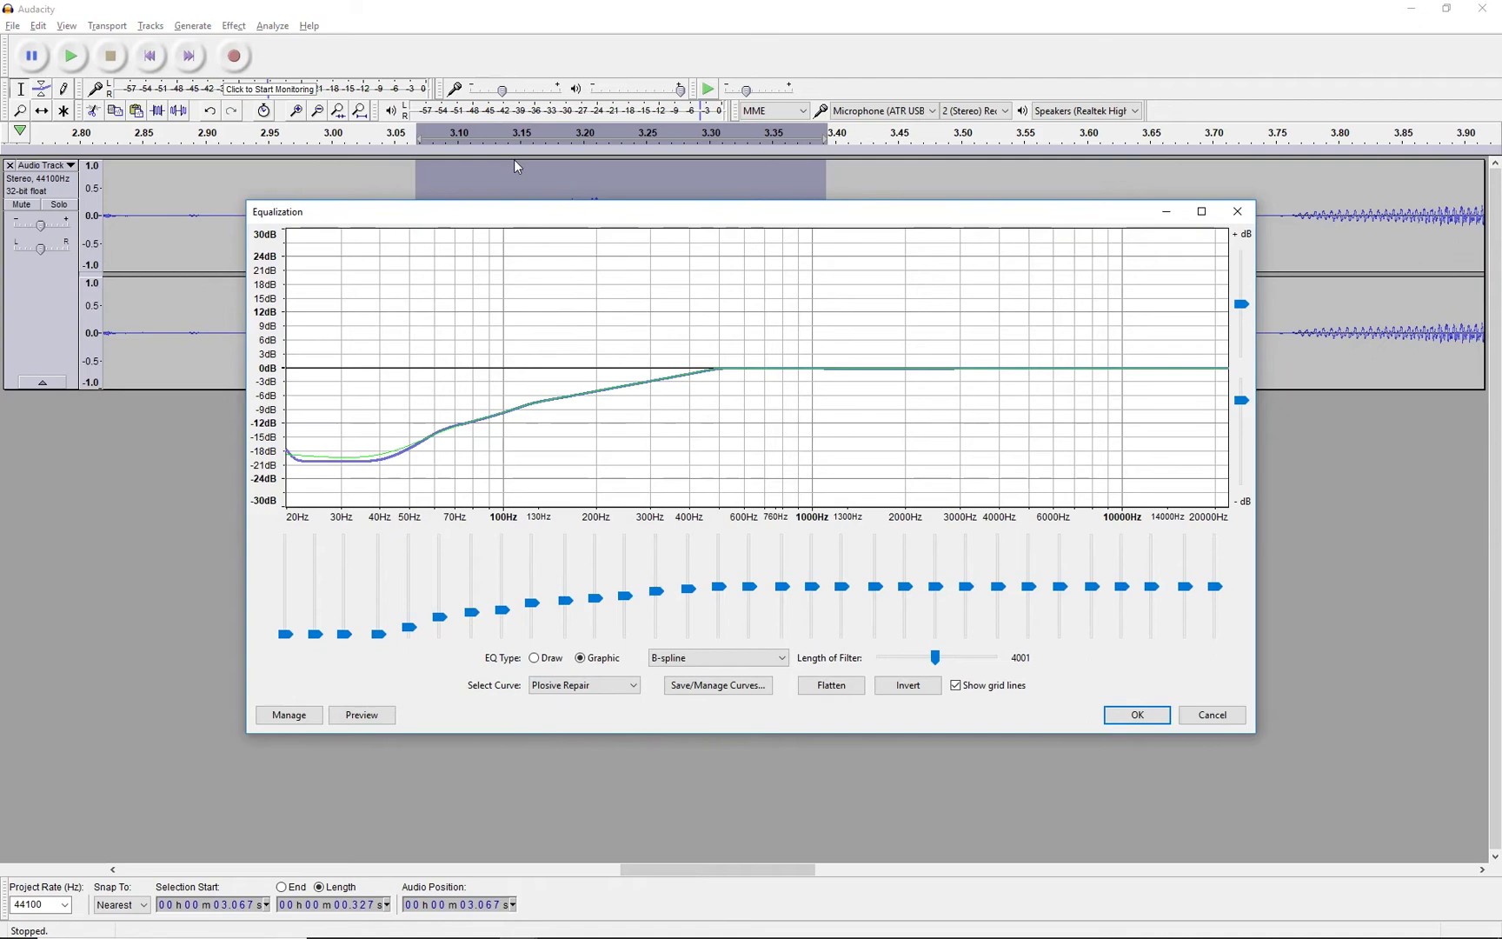
left_click_drag(689, 221, 561, 344)
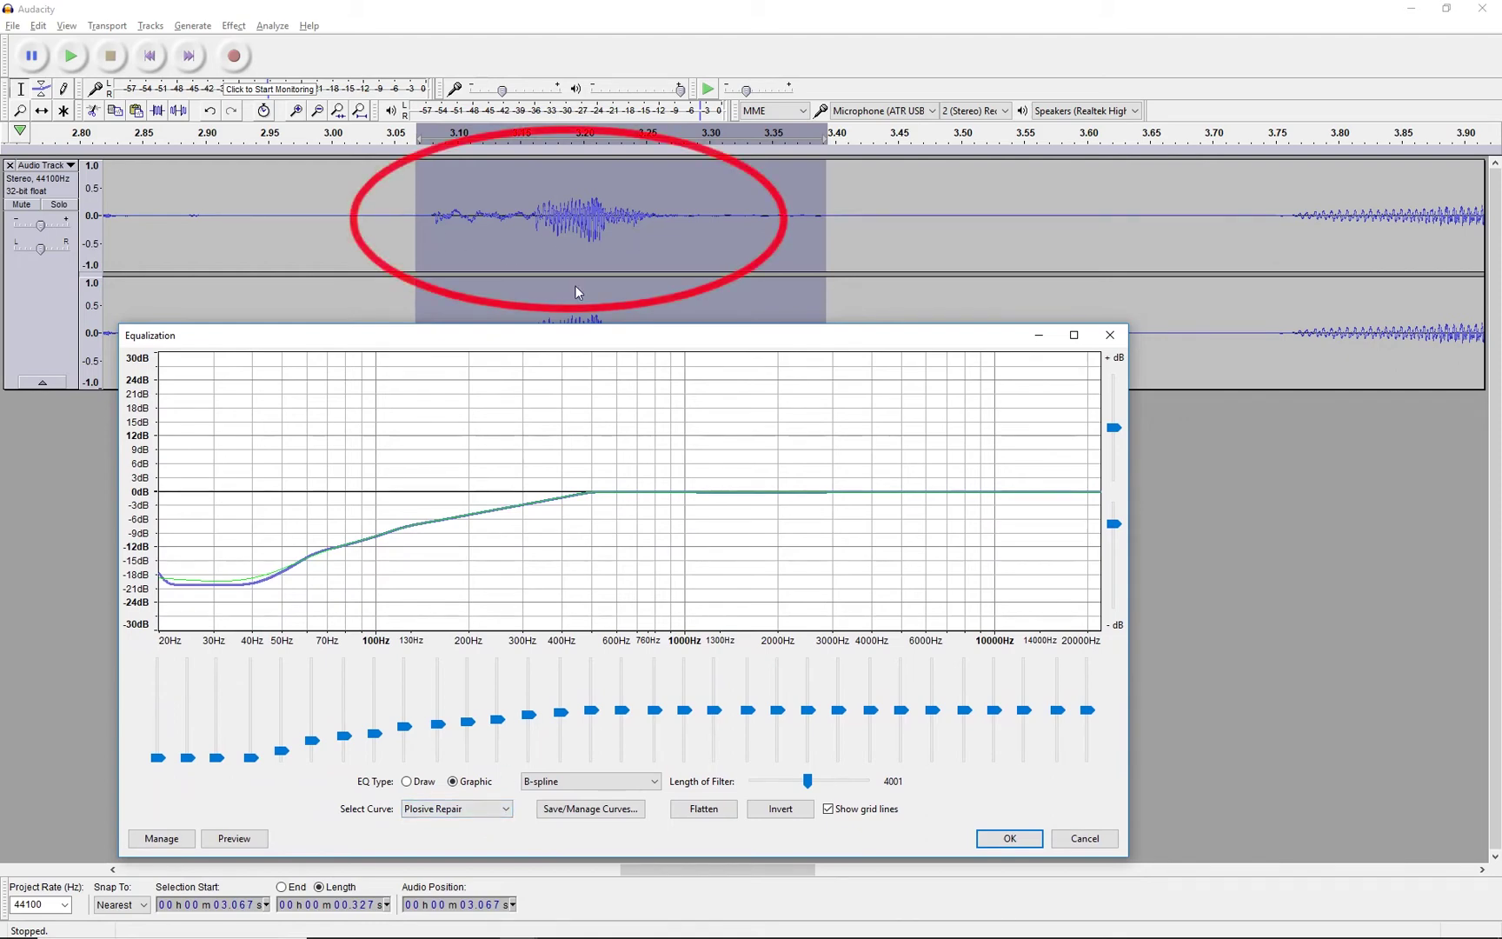
left_click(1010, 838)
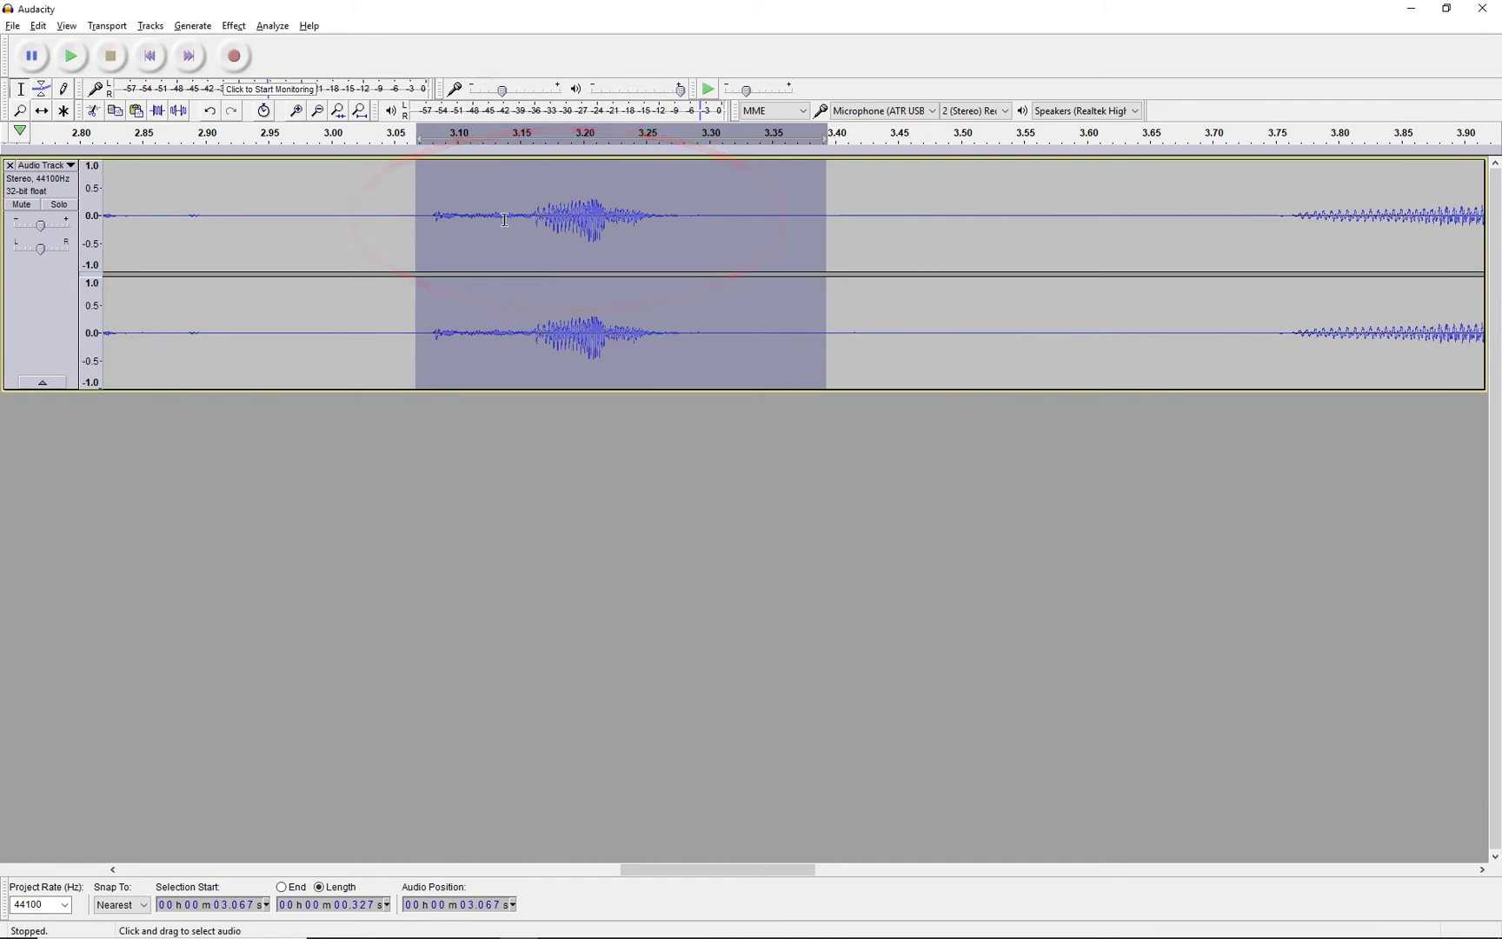
left_click(719, 216)
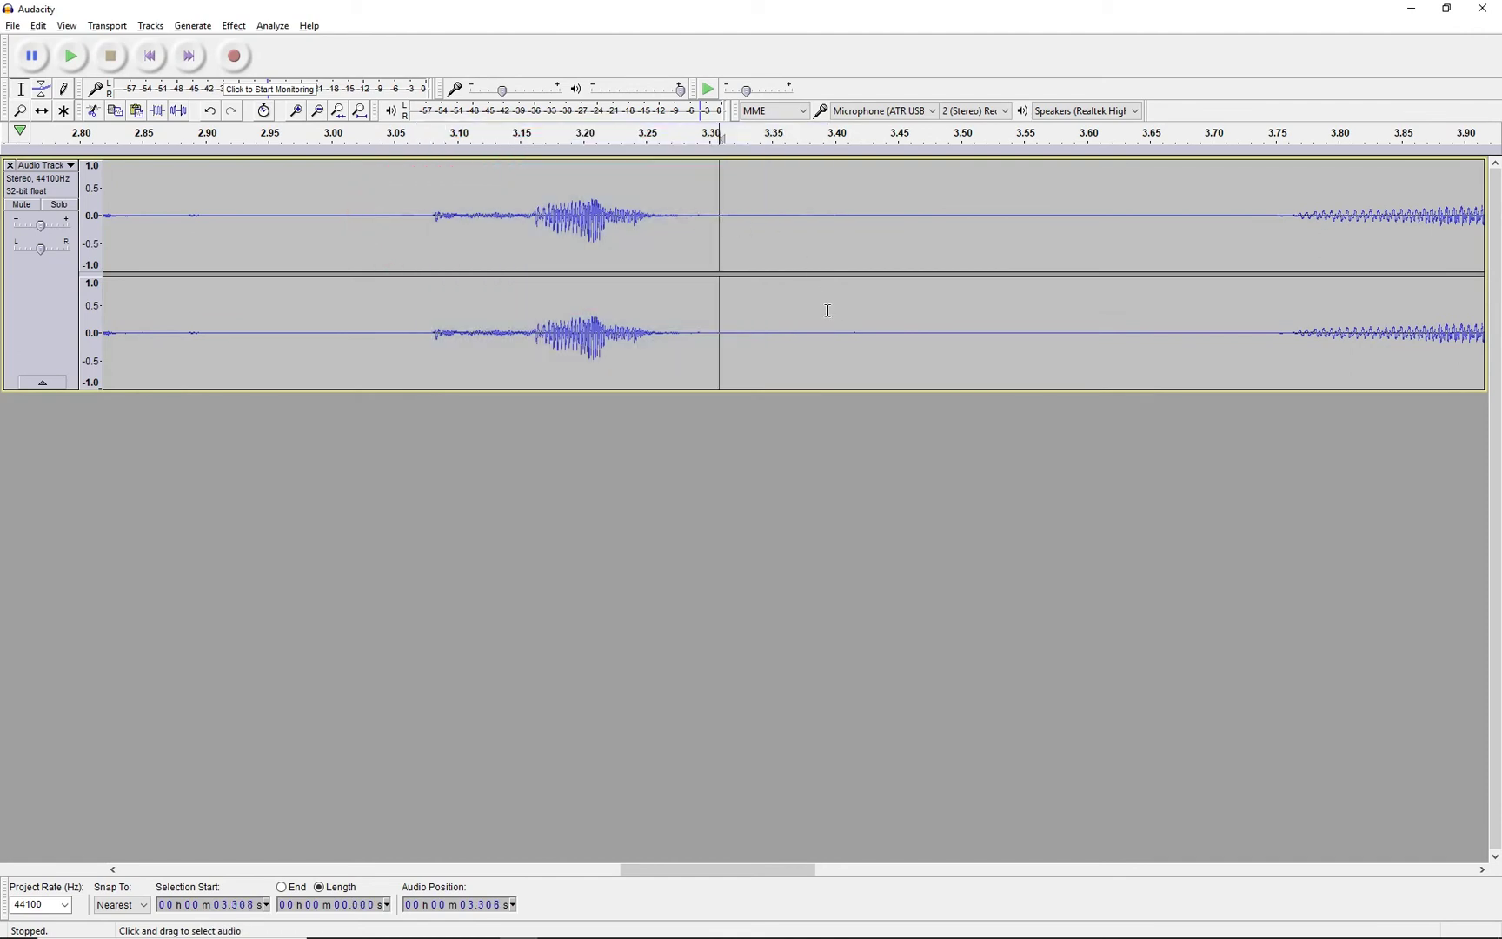
left_click(418, 236)
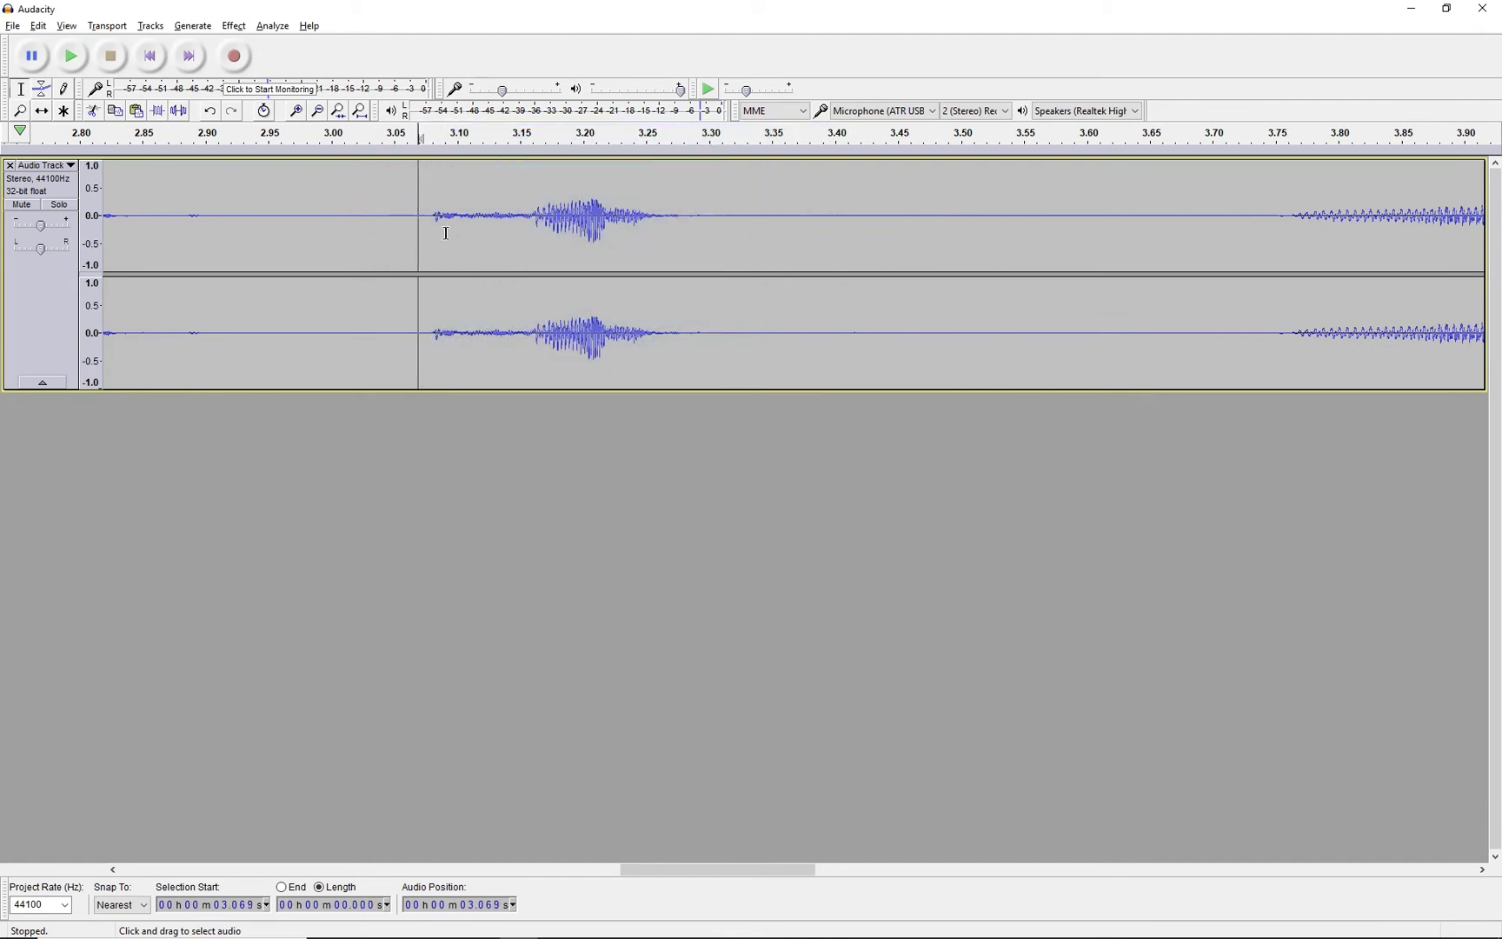
left_click(71, 55)
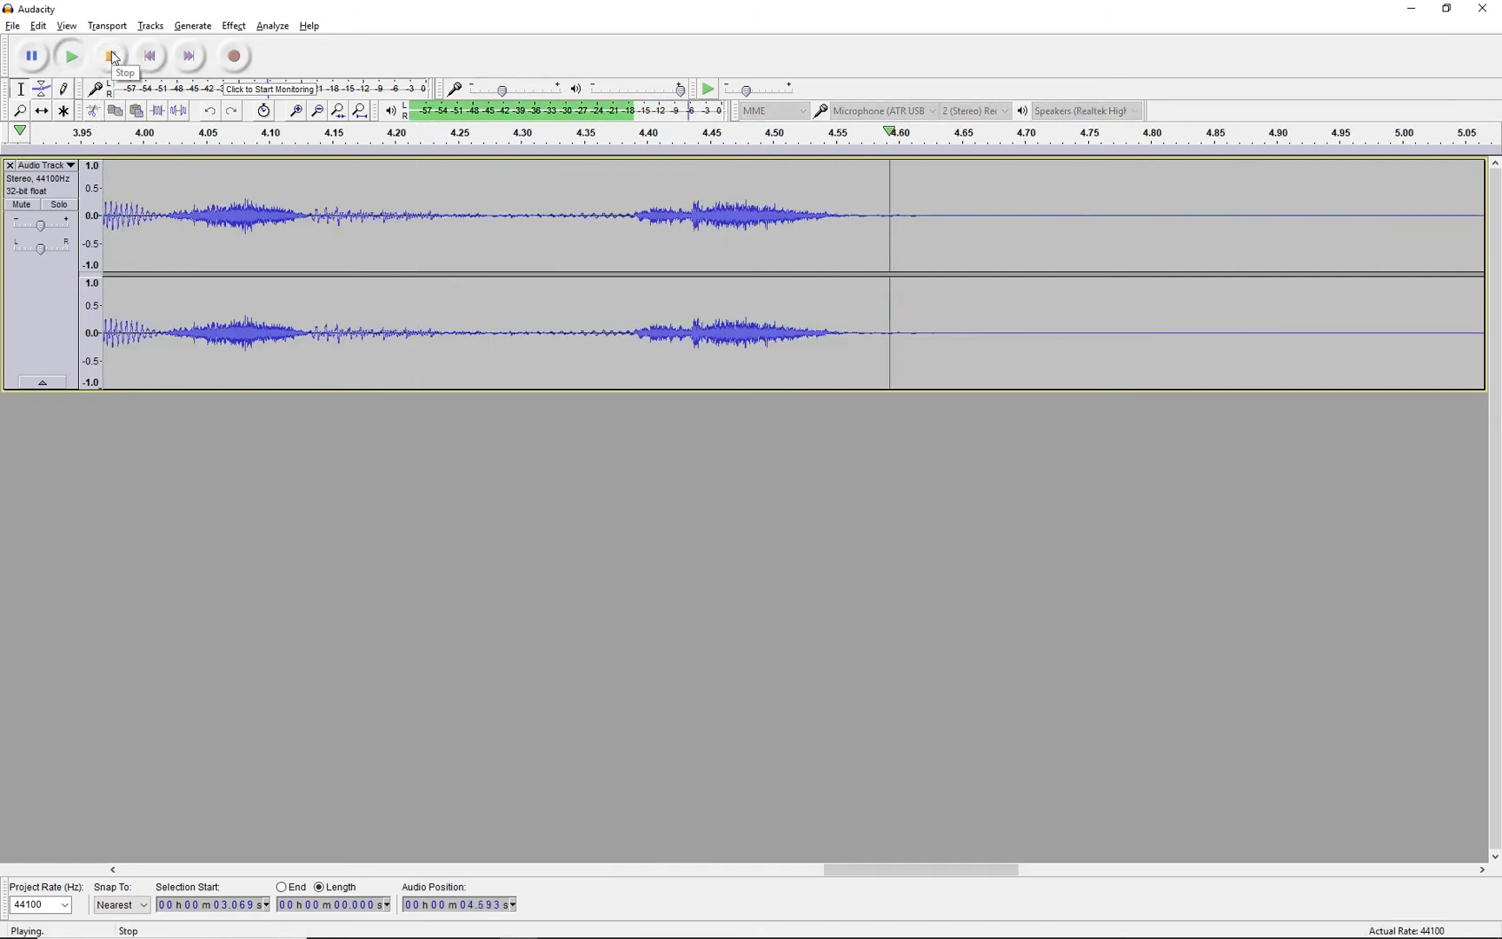
left_click(111, 57)
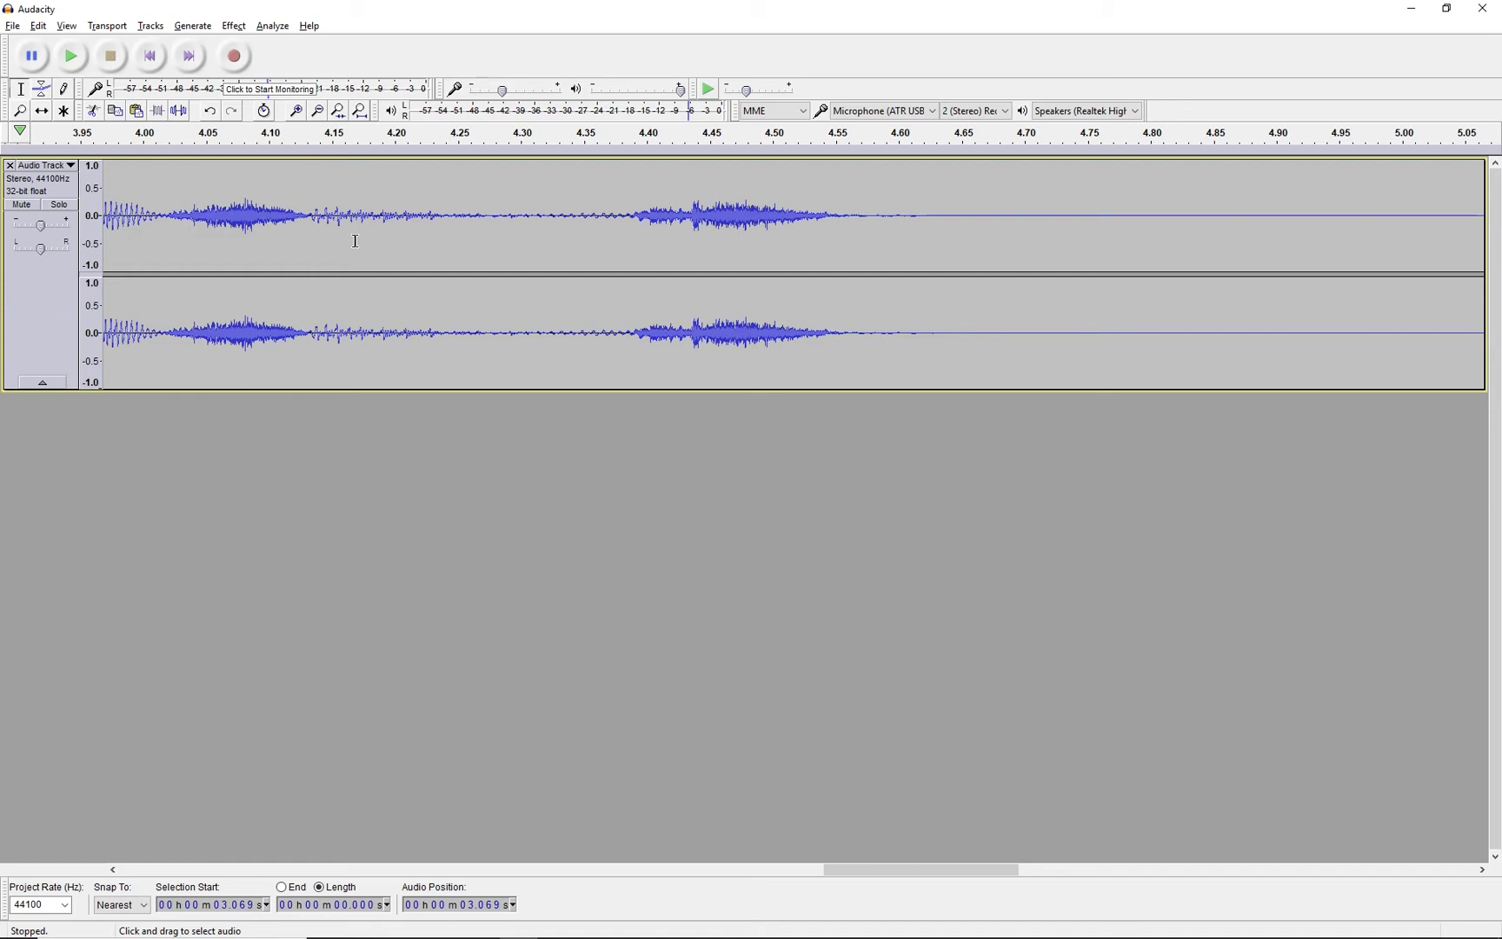
Zoom out twice to bring the track start and the click spike near 0.2 s into view
left_click(318, 112)
left_click(319, 113)
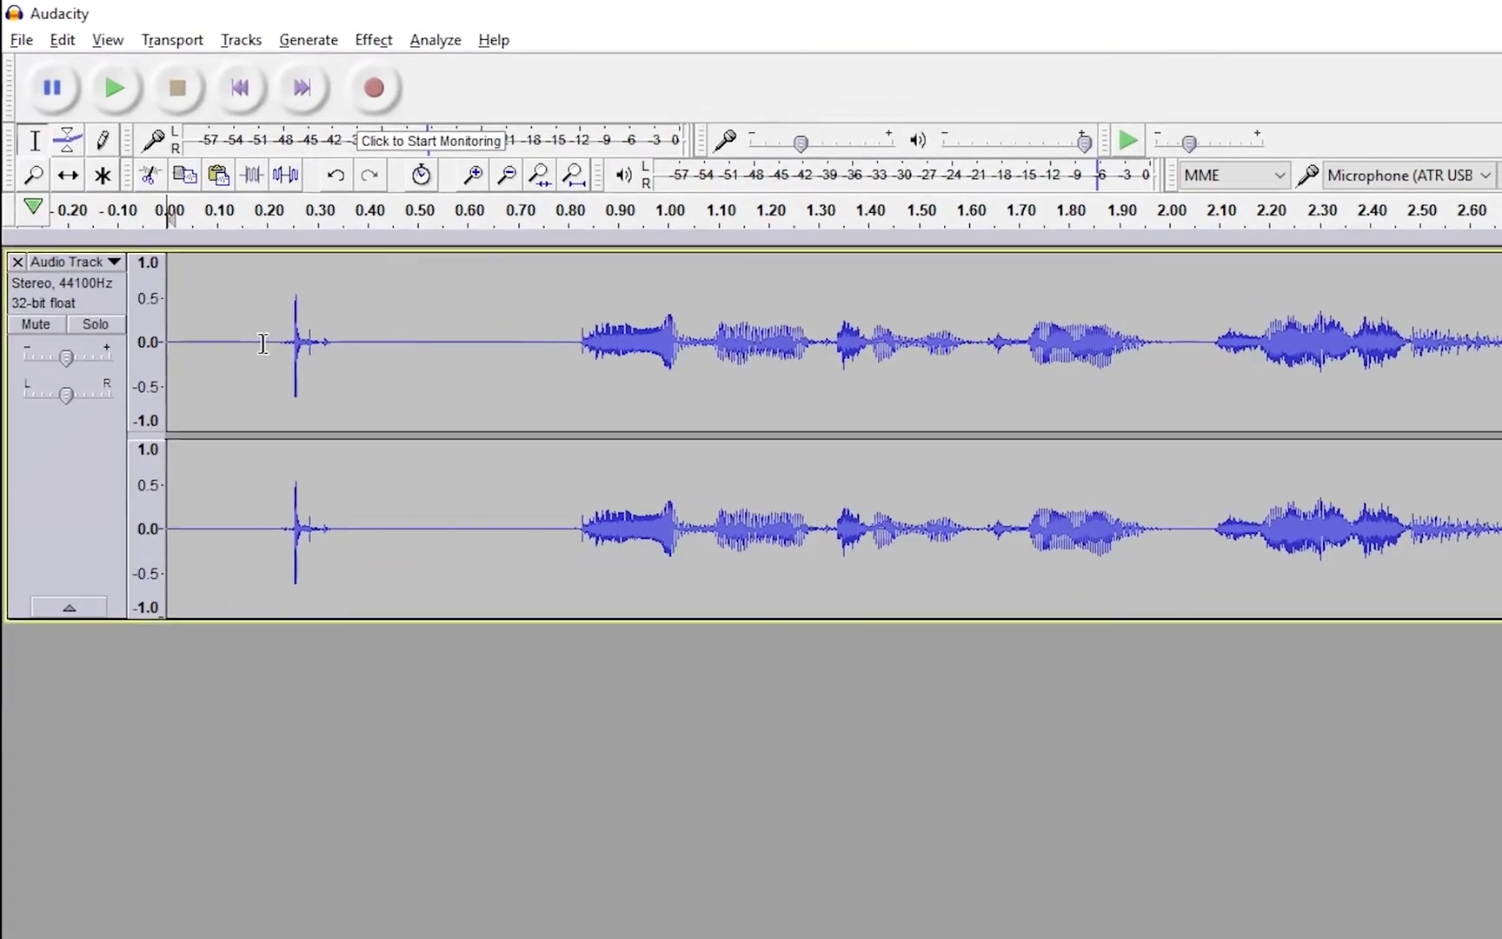
Select 0.20–0.30 s around the click spike and silence it with Silence Audio
left_click_drag(192, 251, 244, 251)
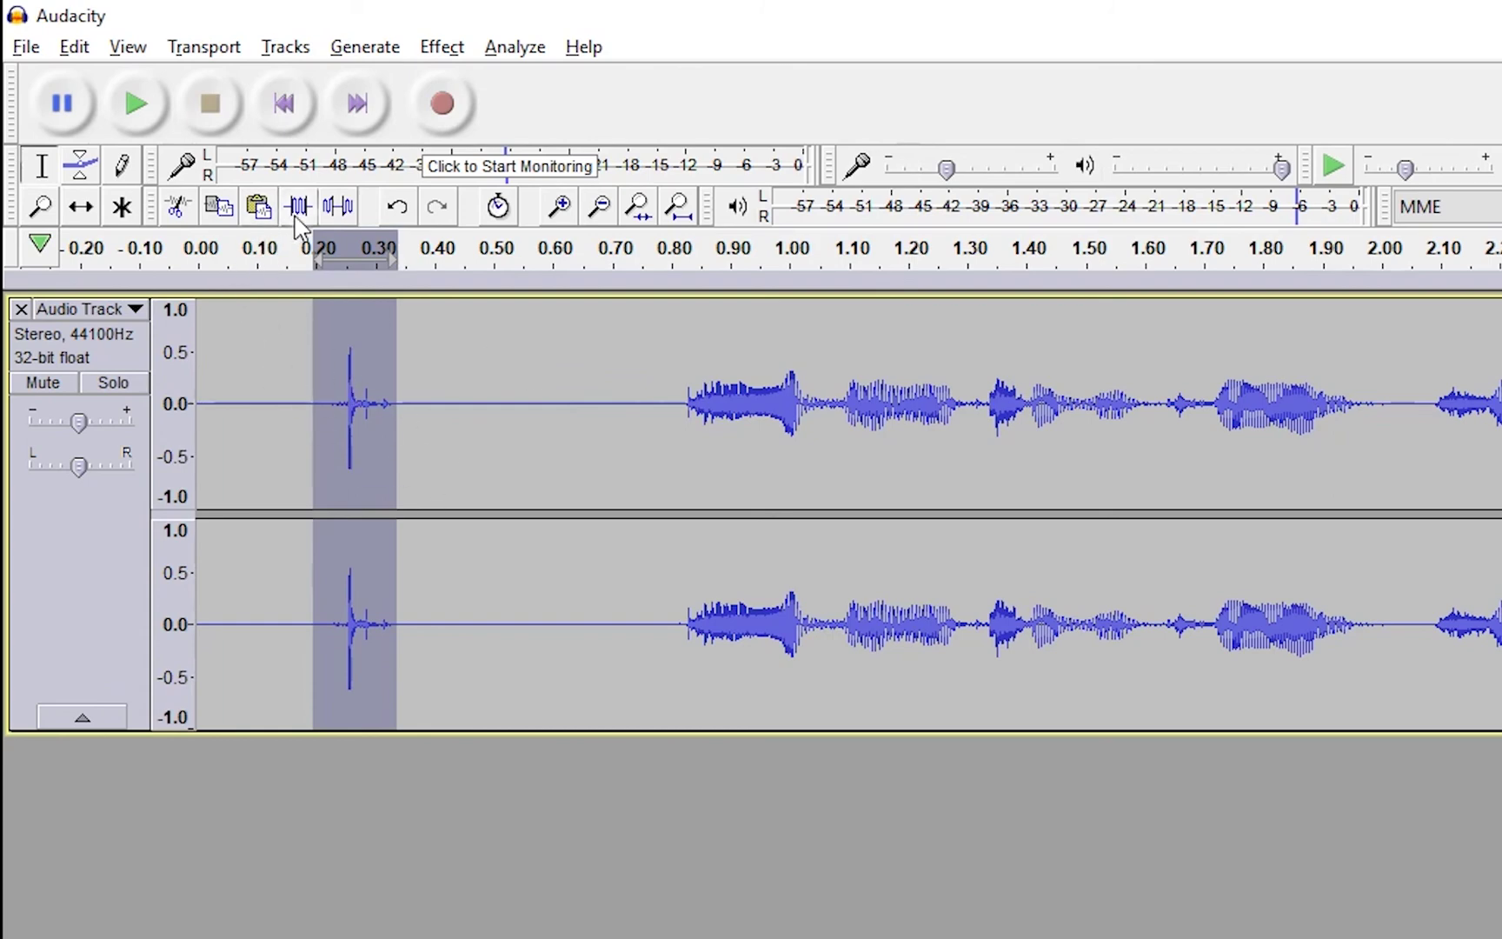
left_click(347, 207)
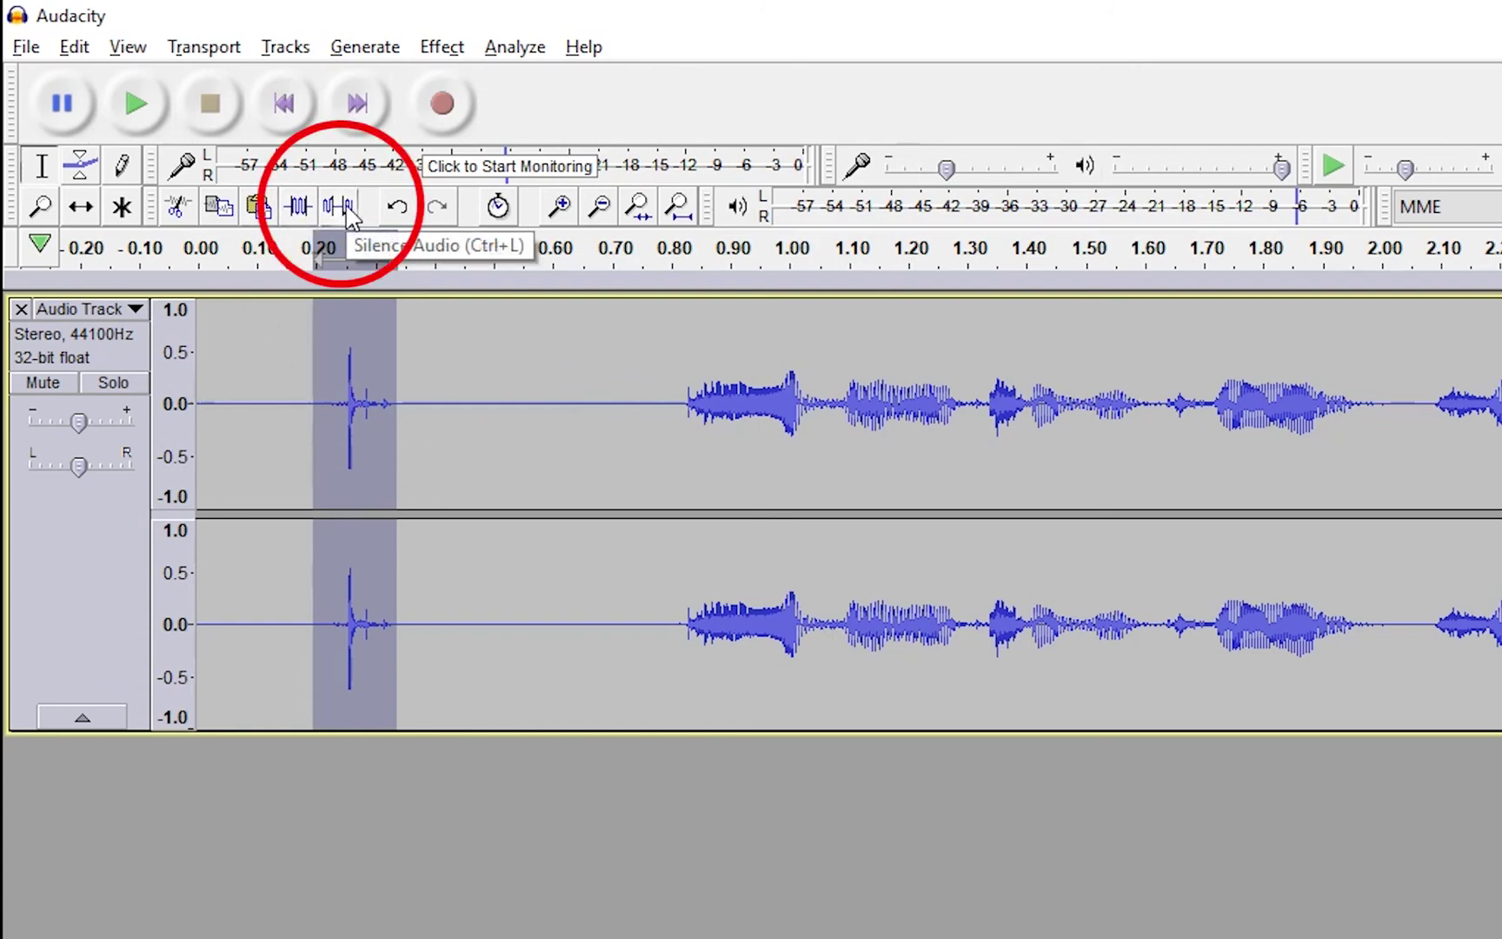
left_click(323, 405)
left_click_drag(322, 406, 404, 406)
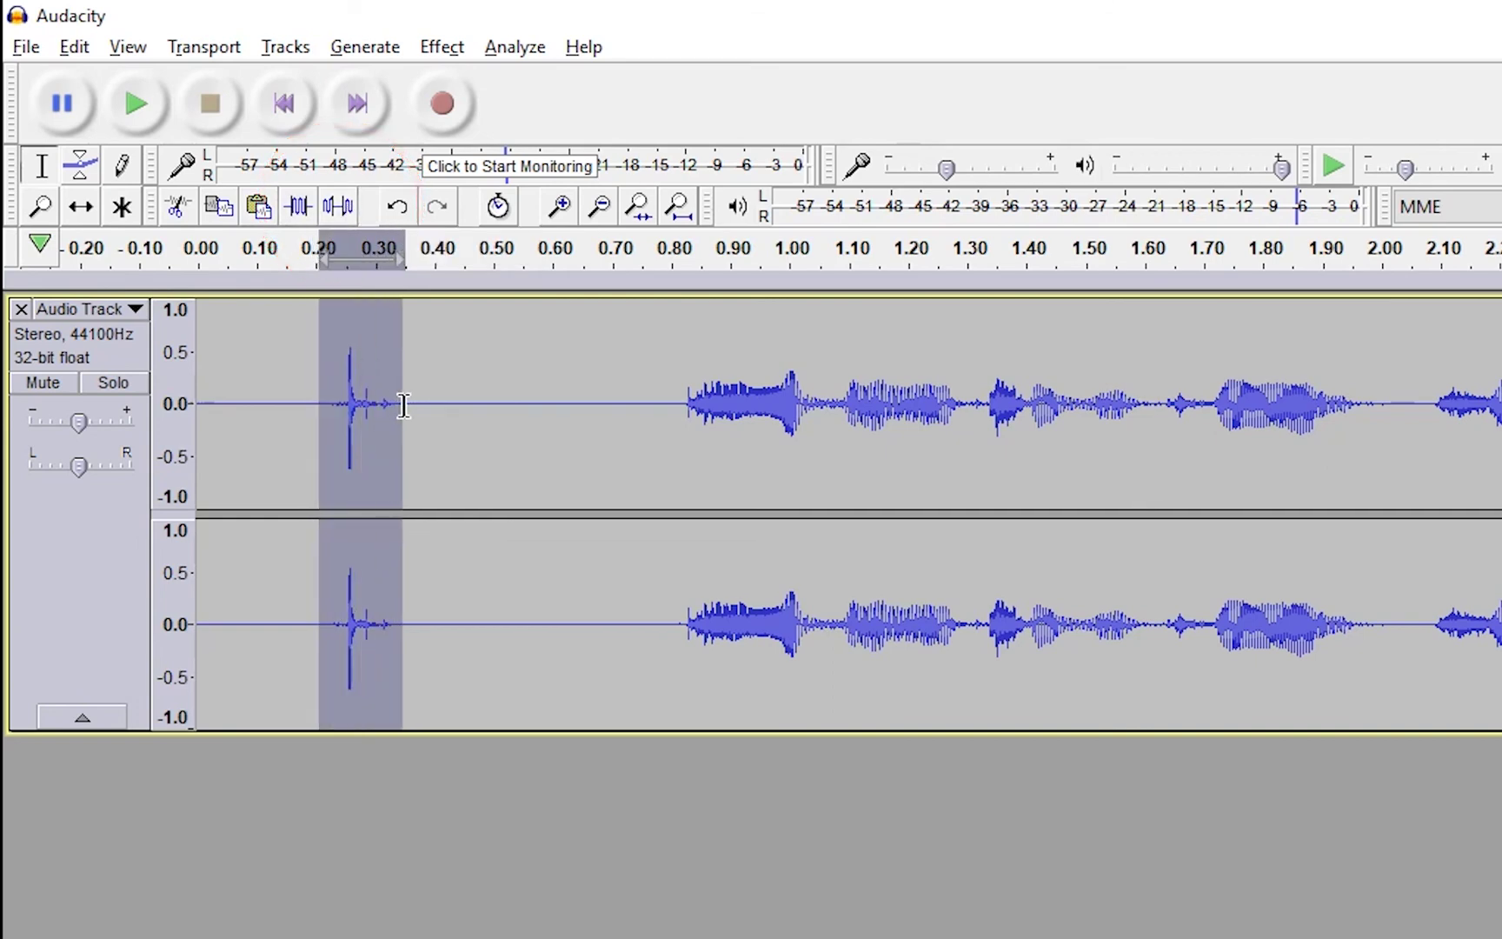
left_click(338, 207)
left_click(442, 405)
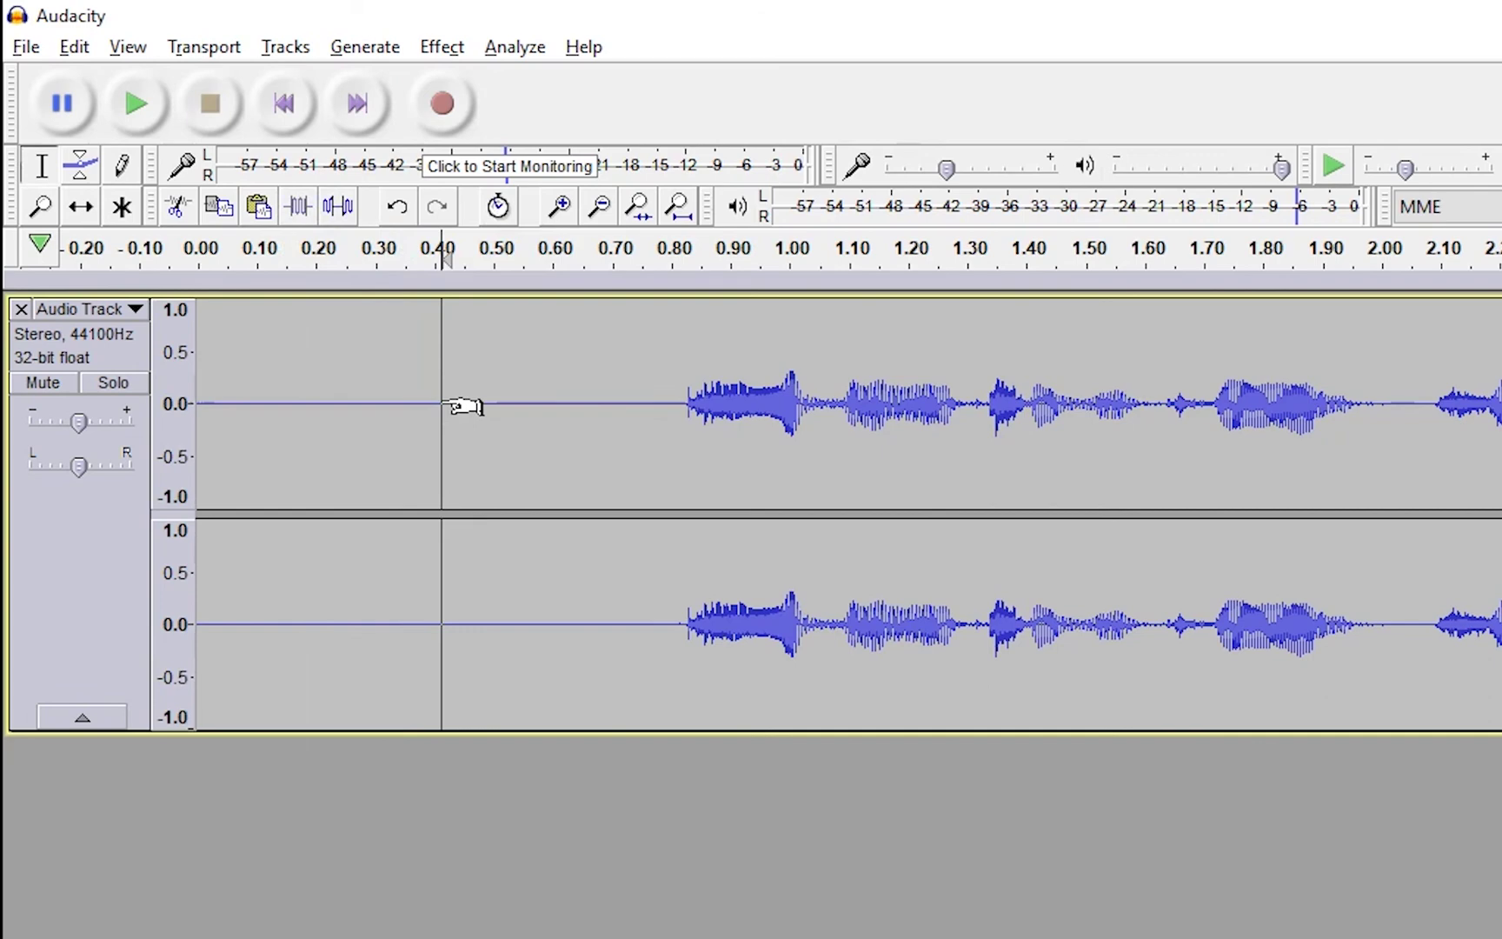